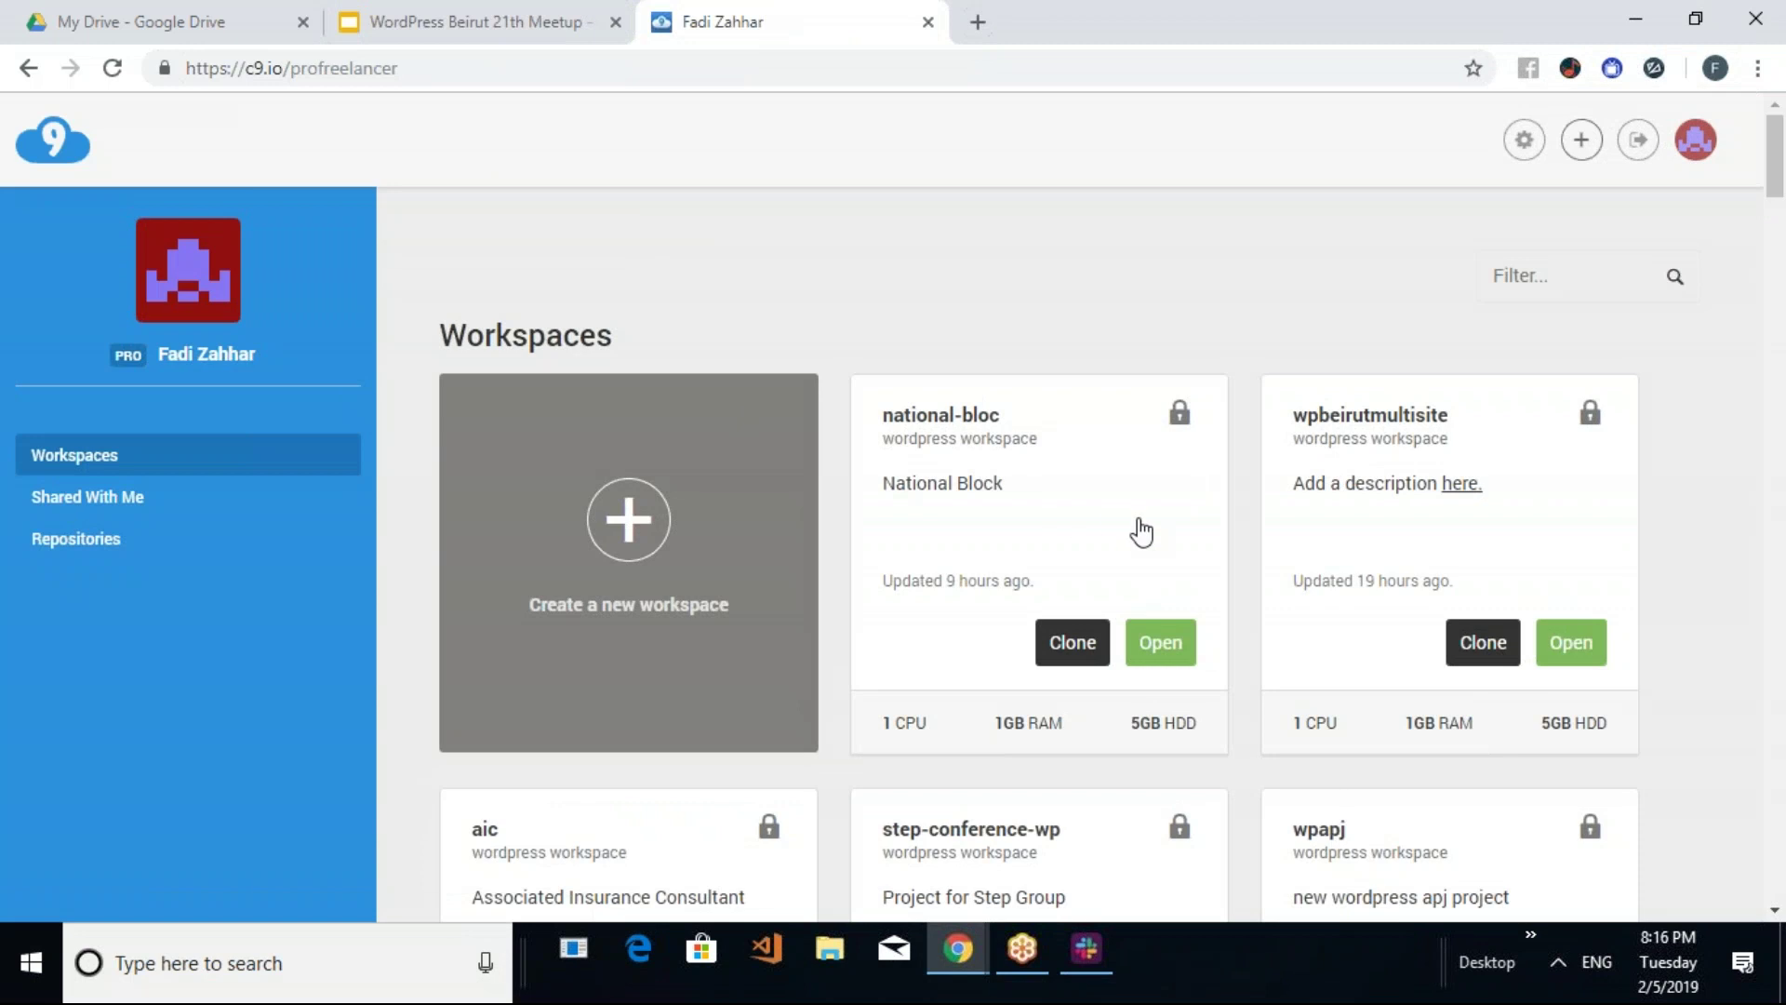
# Open the wpbeirutmultisite workspace and load the WPBeirut Multisite site in a new tab
pyautogui.scroll(-1, 1240, 605)
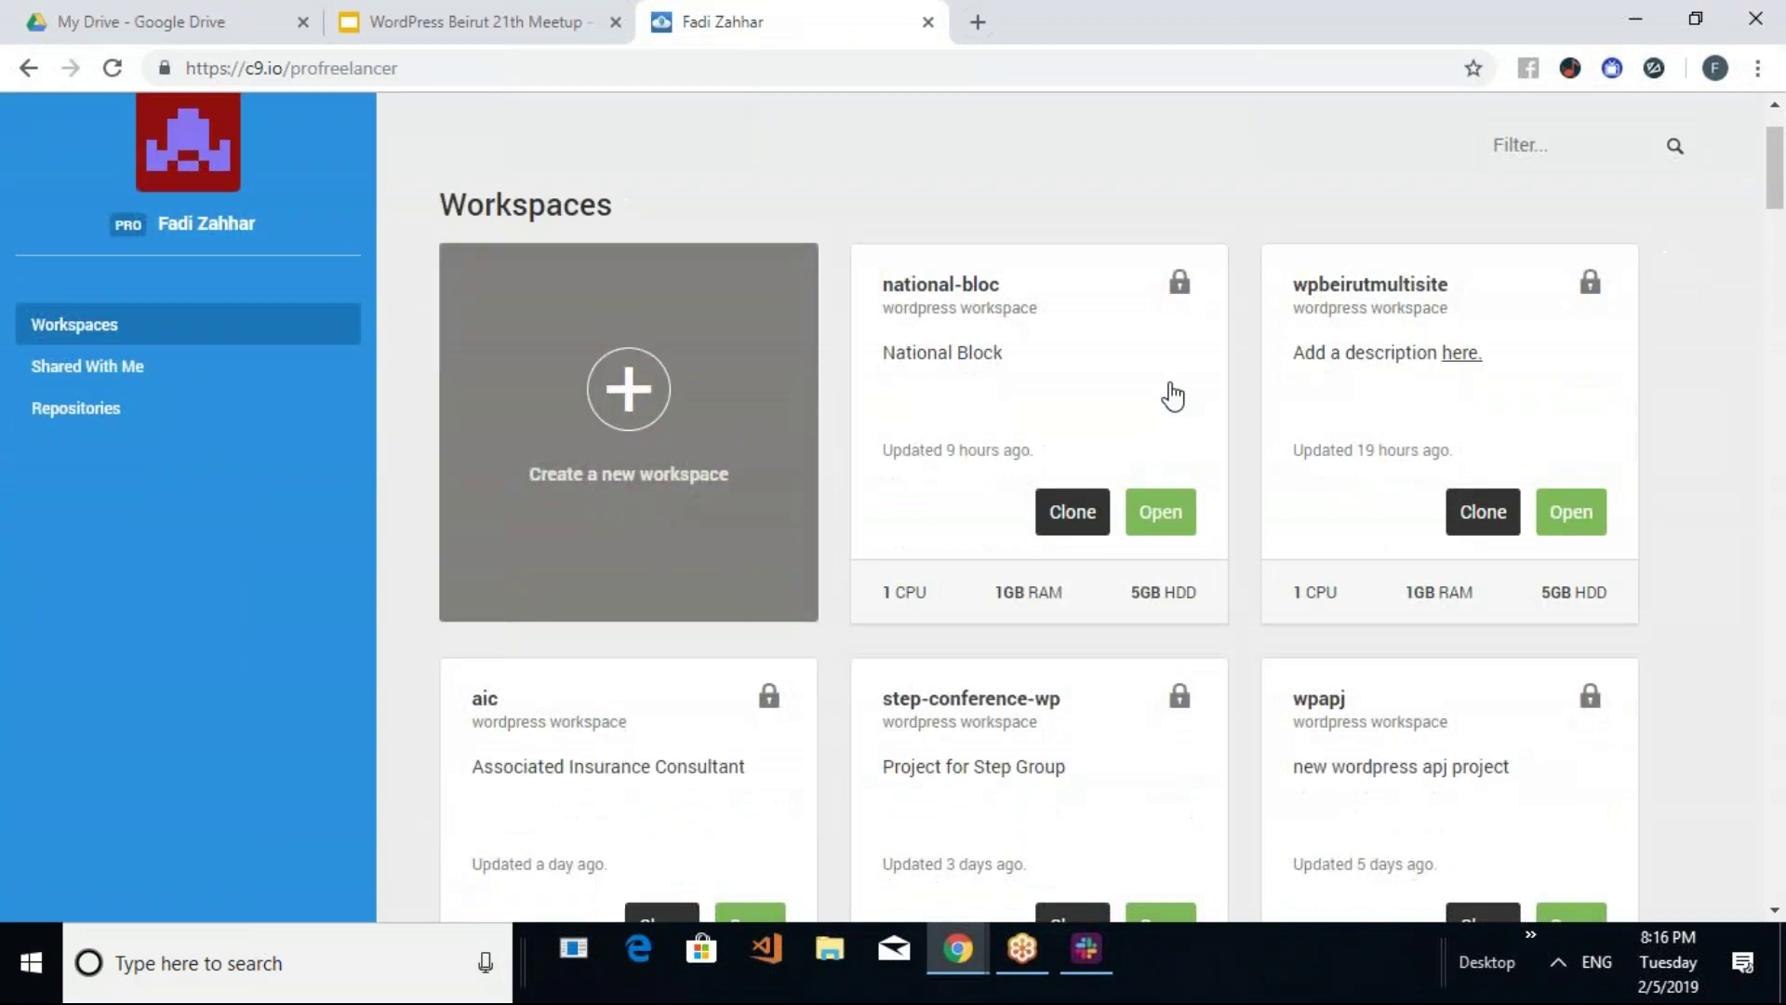
pyautogui.click(1584, 522)
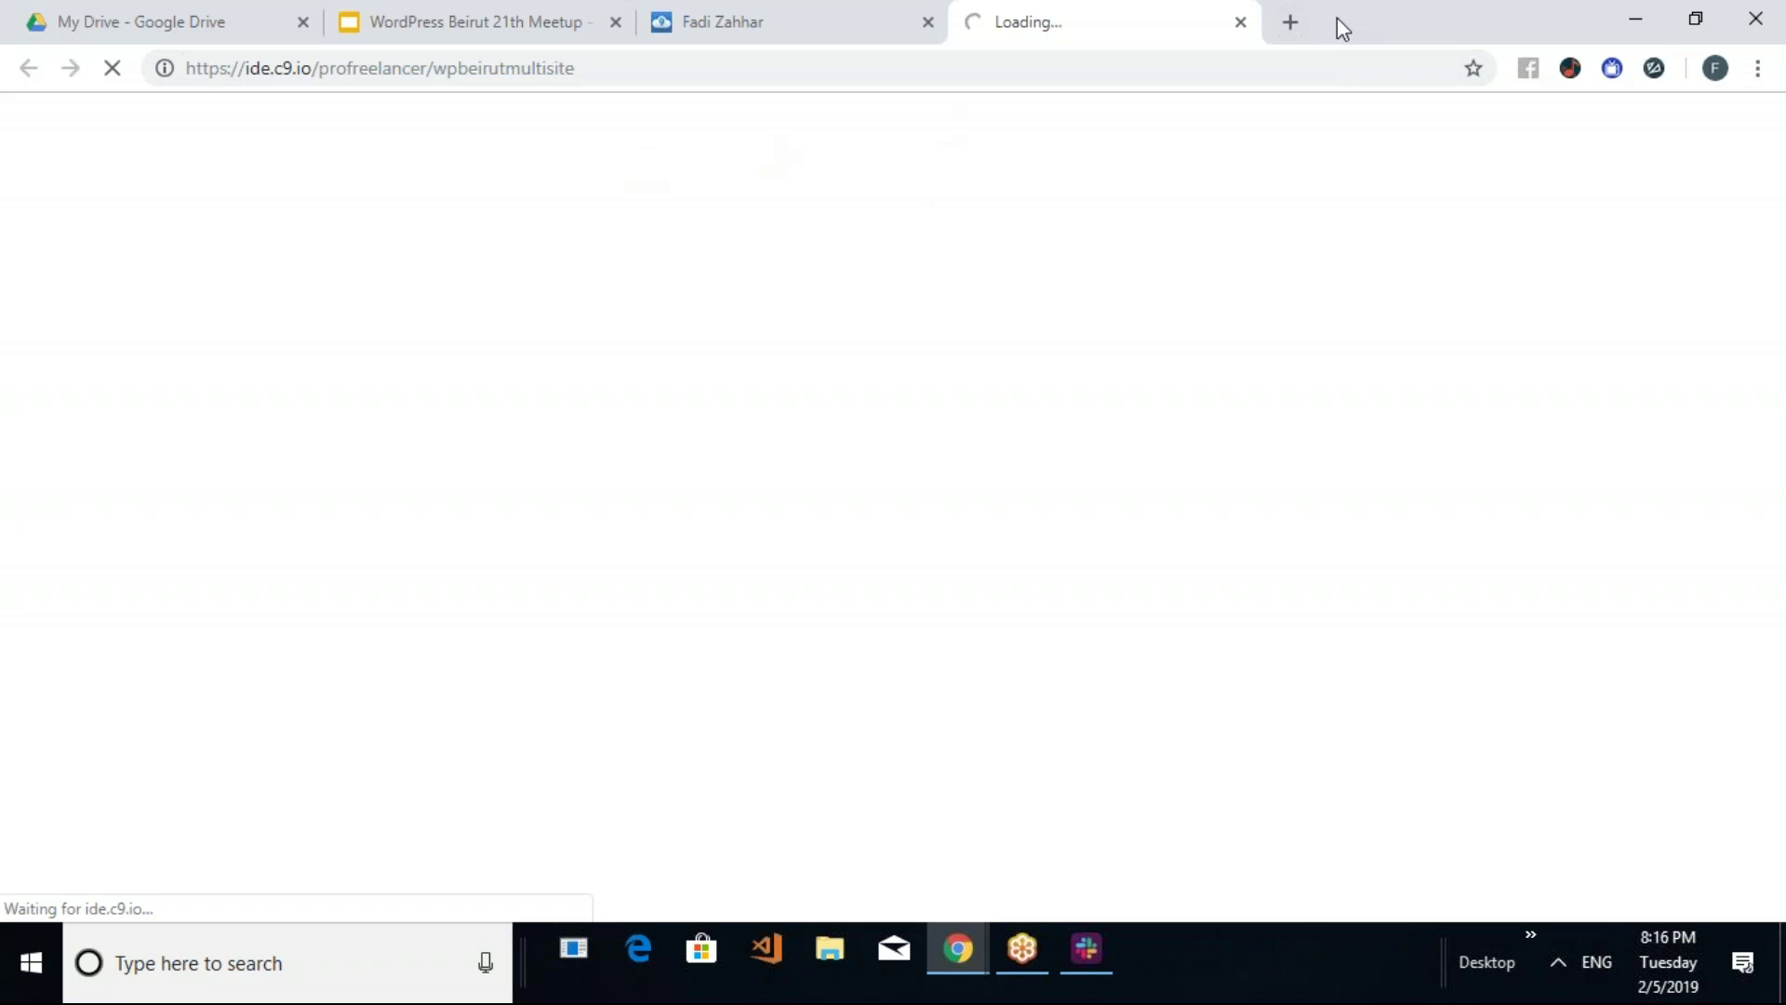
pyautogui.click(1286, 34)
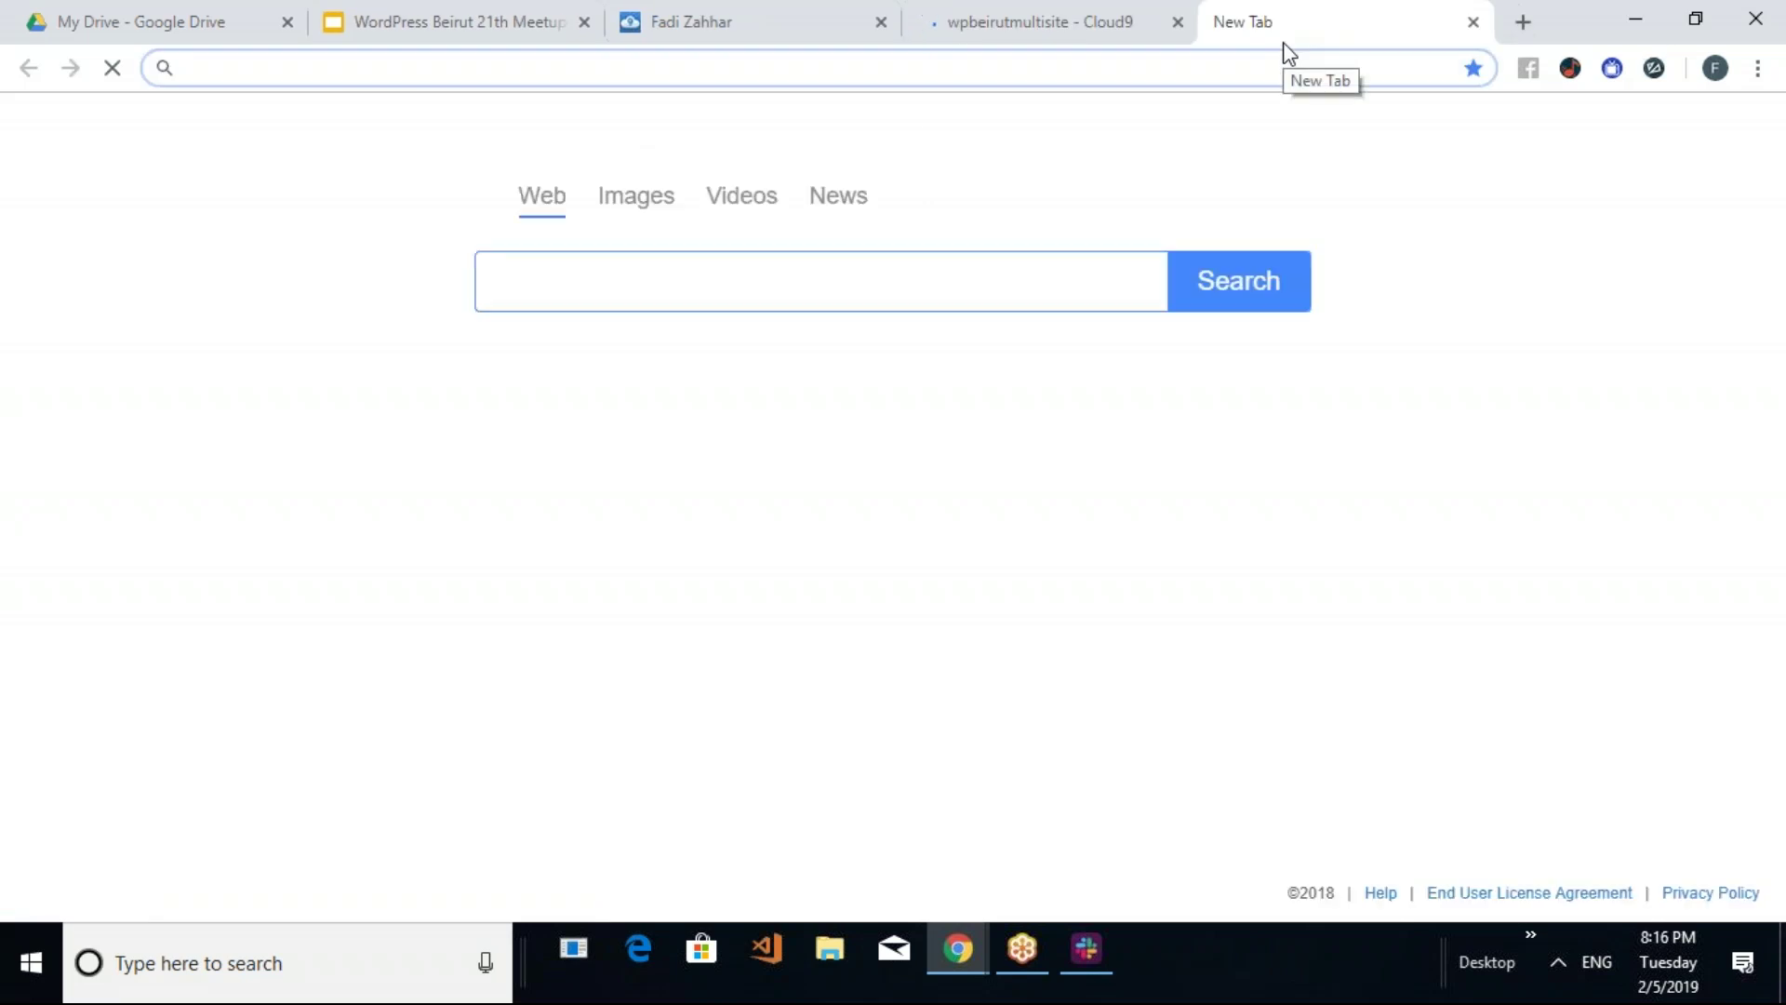
pyautogui.write('mult')
pyautogui.press('BackSpace')
pyautogui.press('BackSpace')
pyautogui.press('BackSpace')
pyautogui.press('BackSpace')
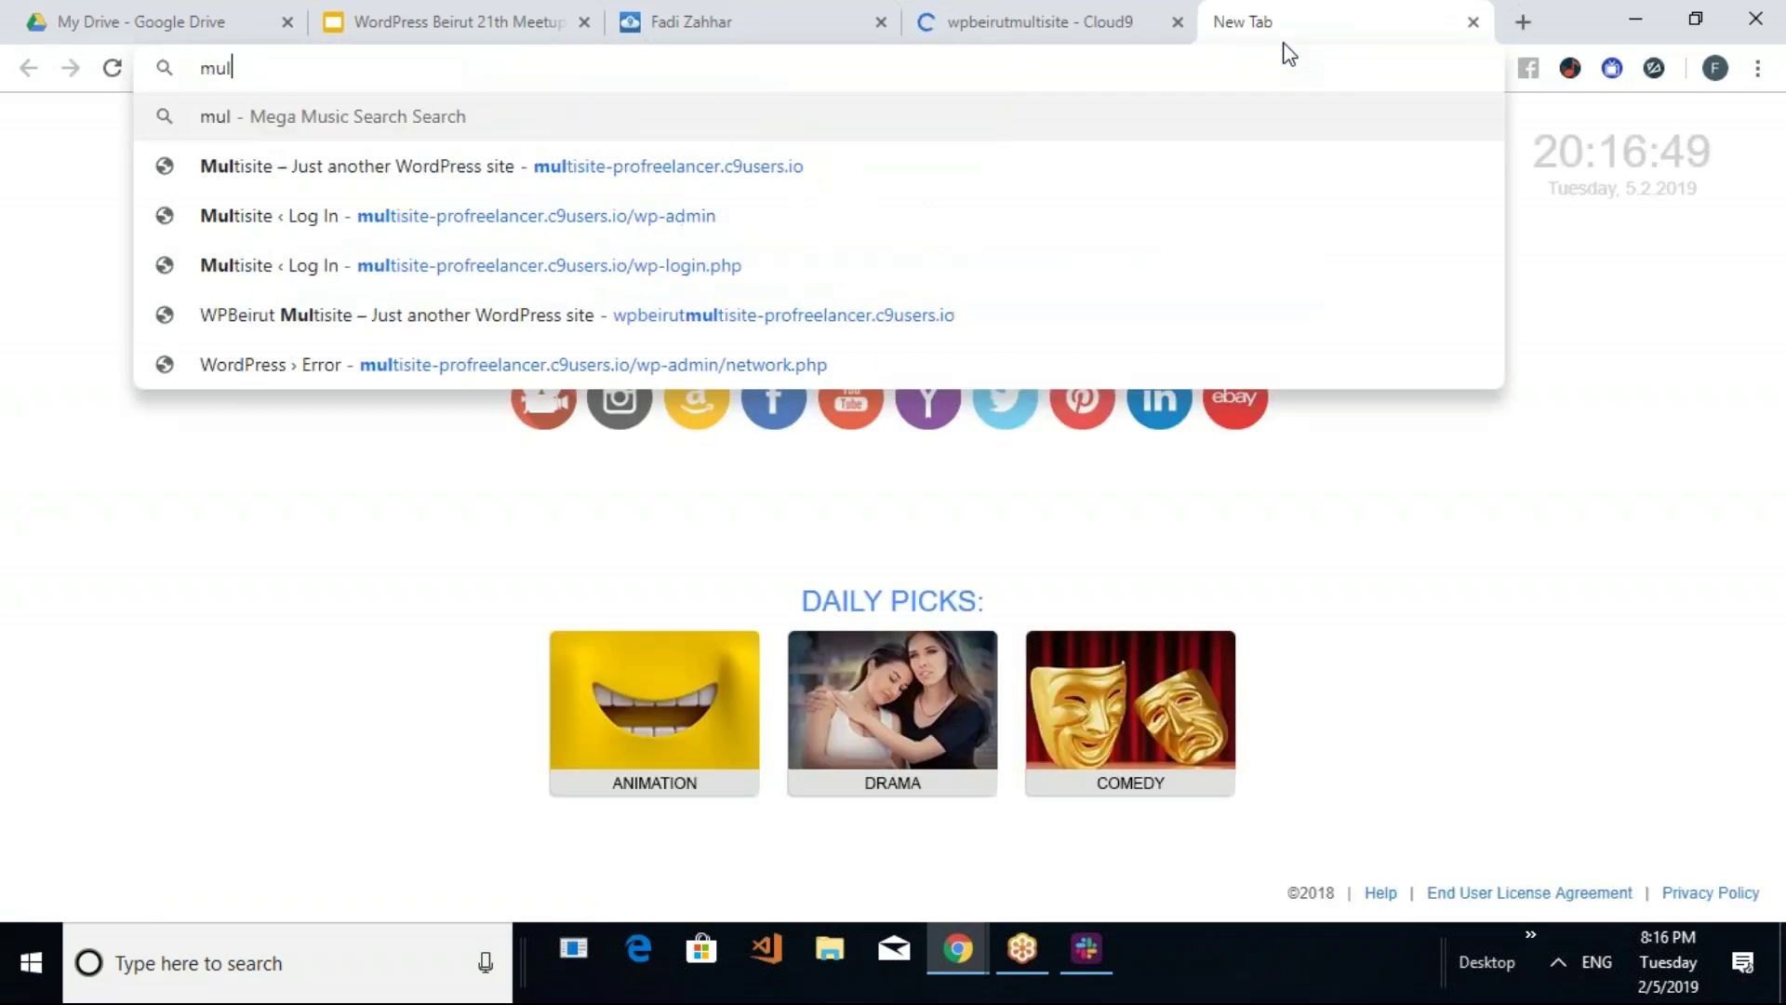
pyautogui.press('BackSpace')
pyautogui.write('wpbeirut')
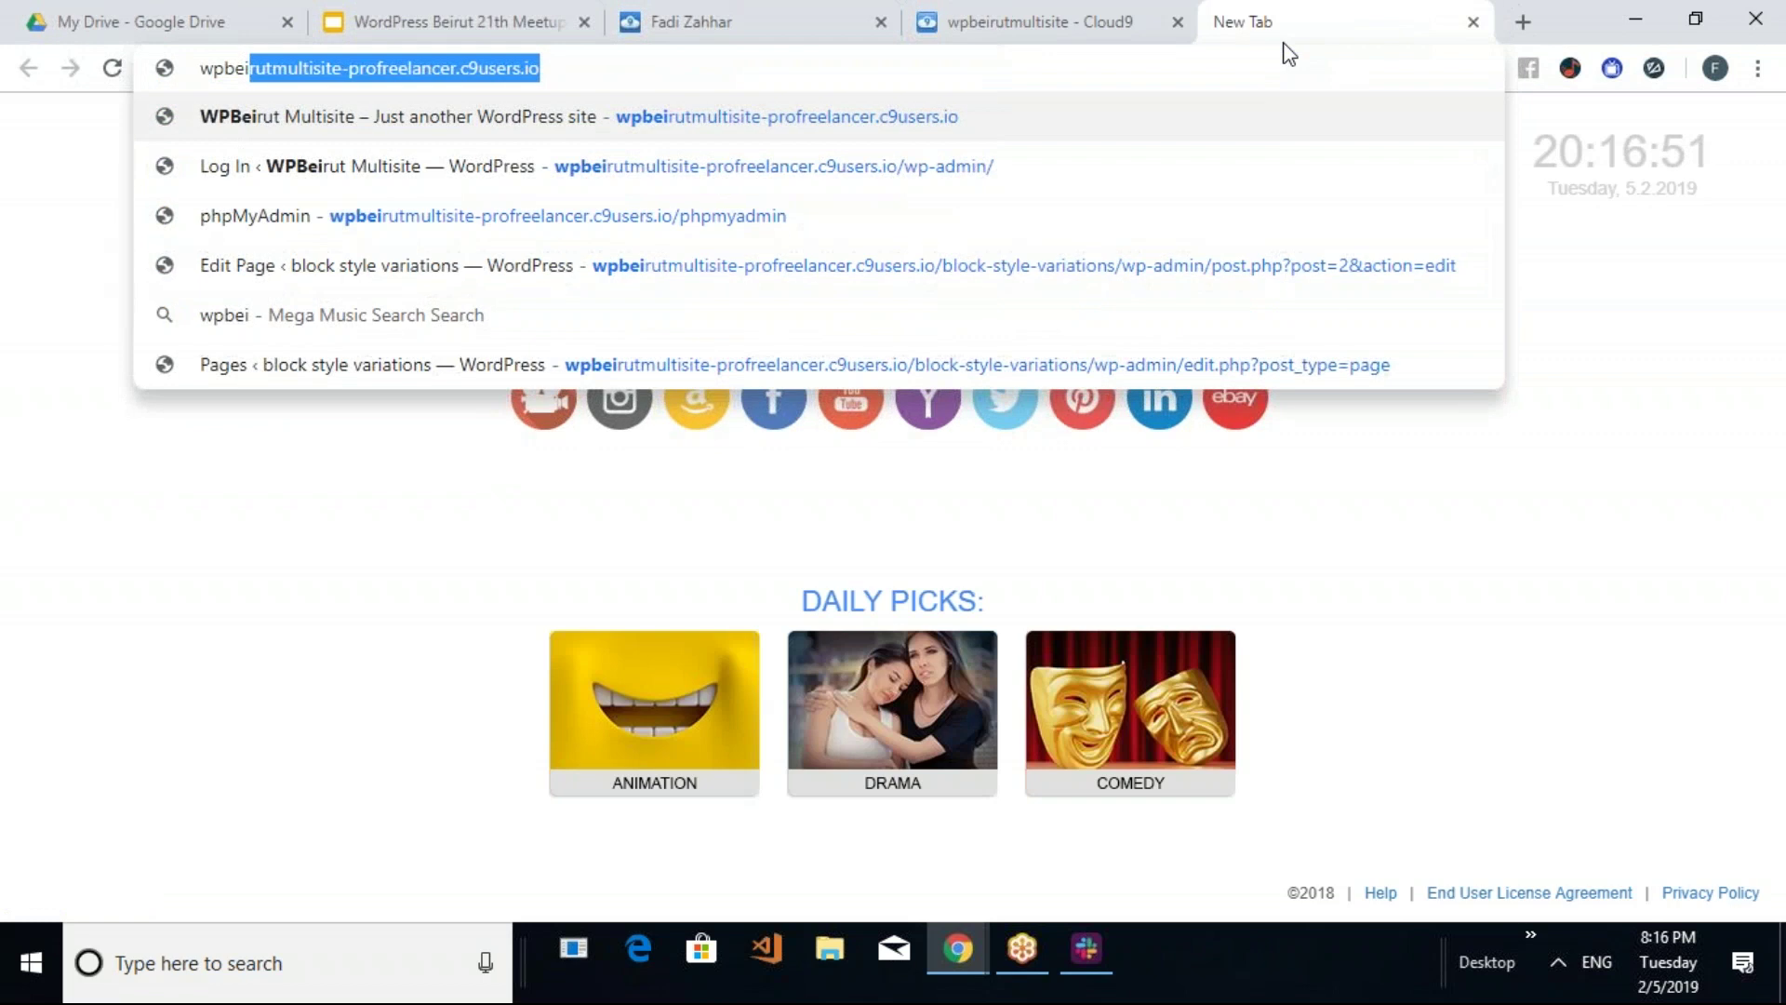
pyautogui.press('Return')
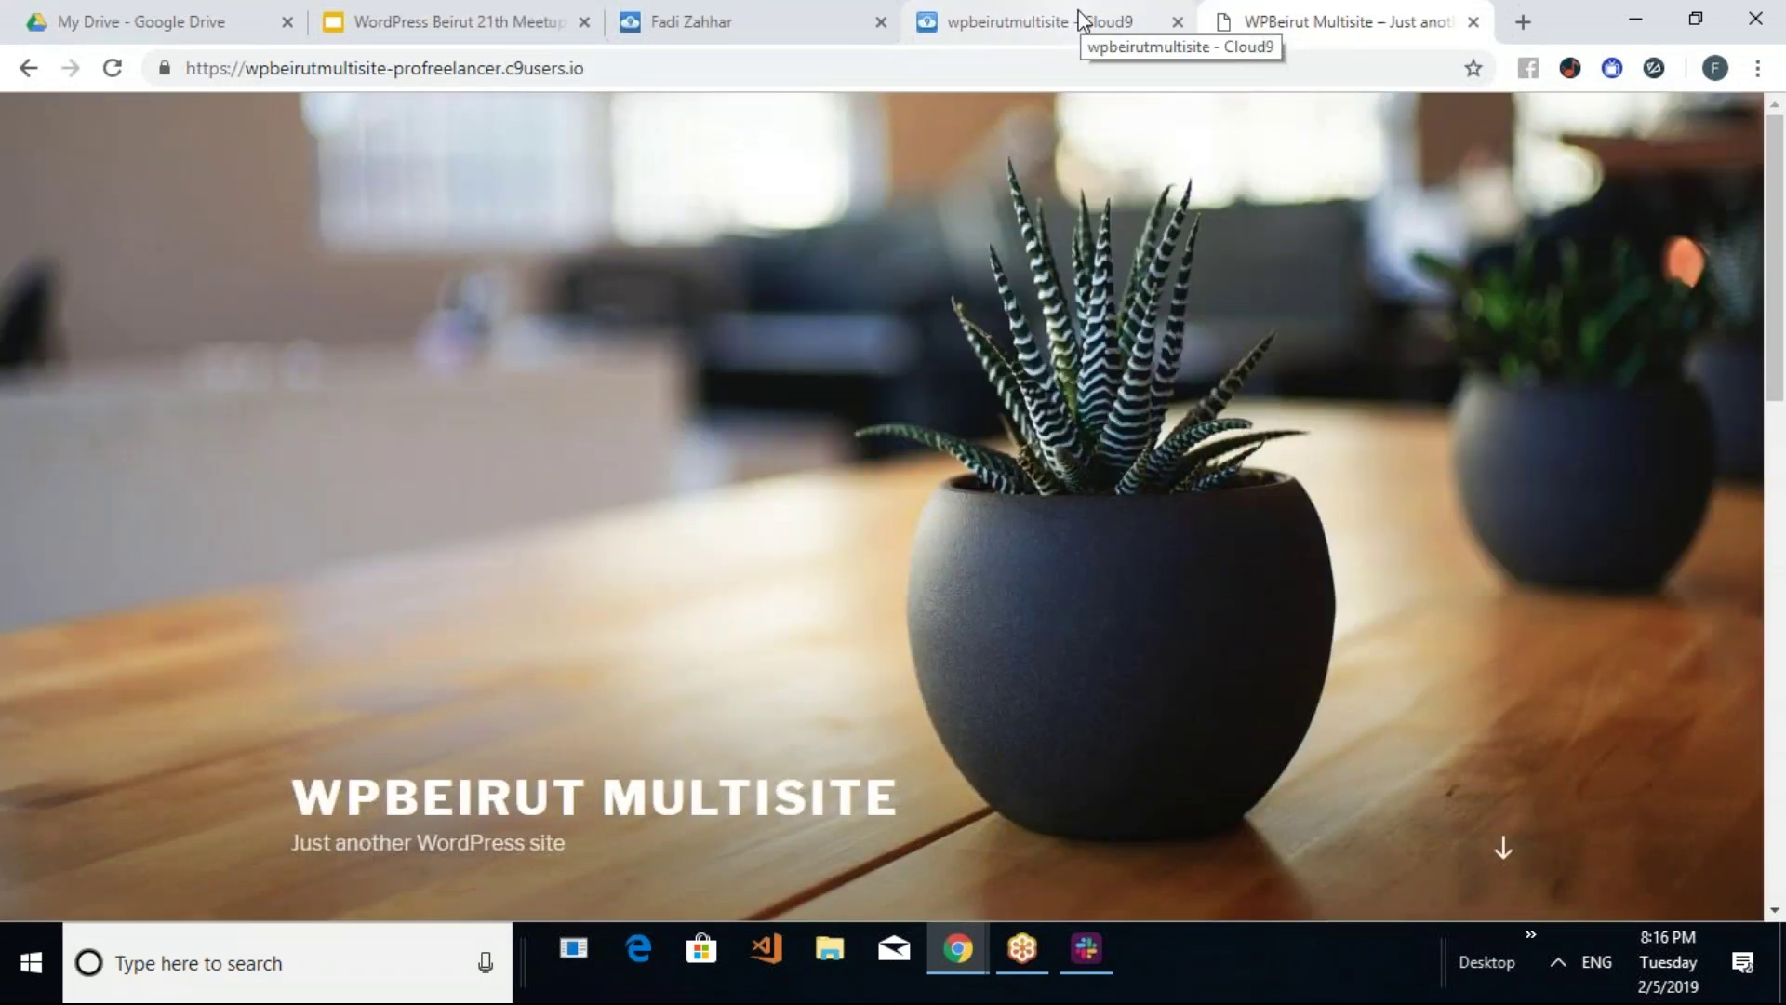
# Append /wp-admin/ to the site address
pyautogui.click(683, 65)
pyautogui.click(693, 63)
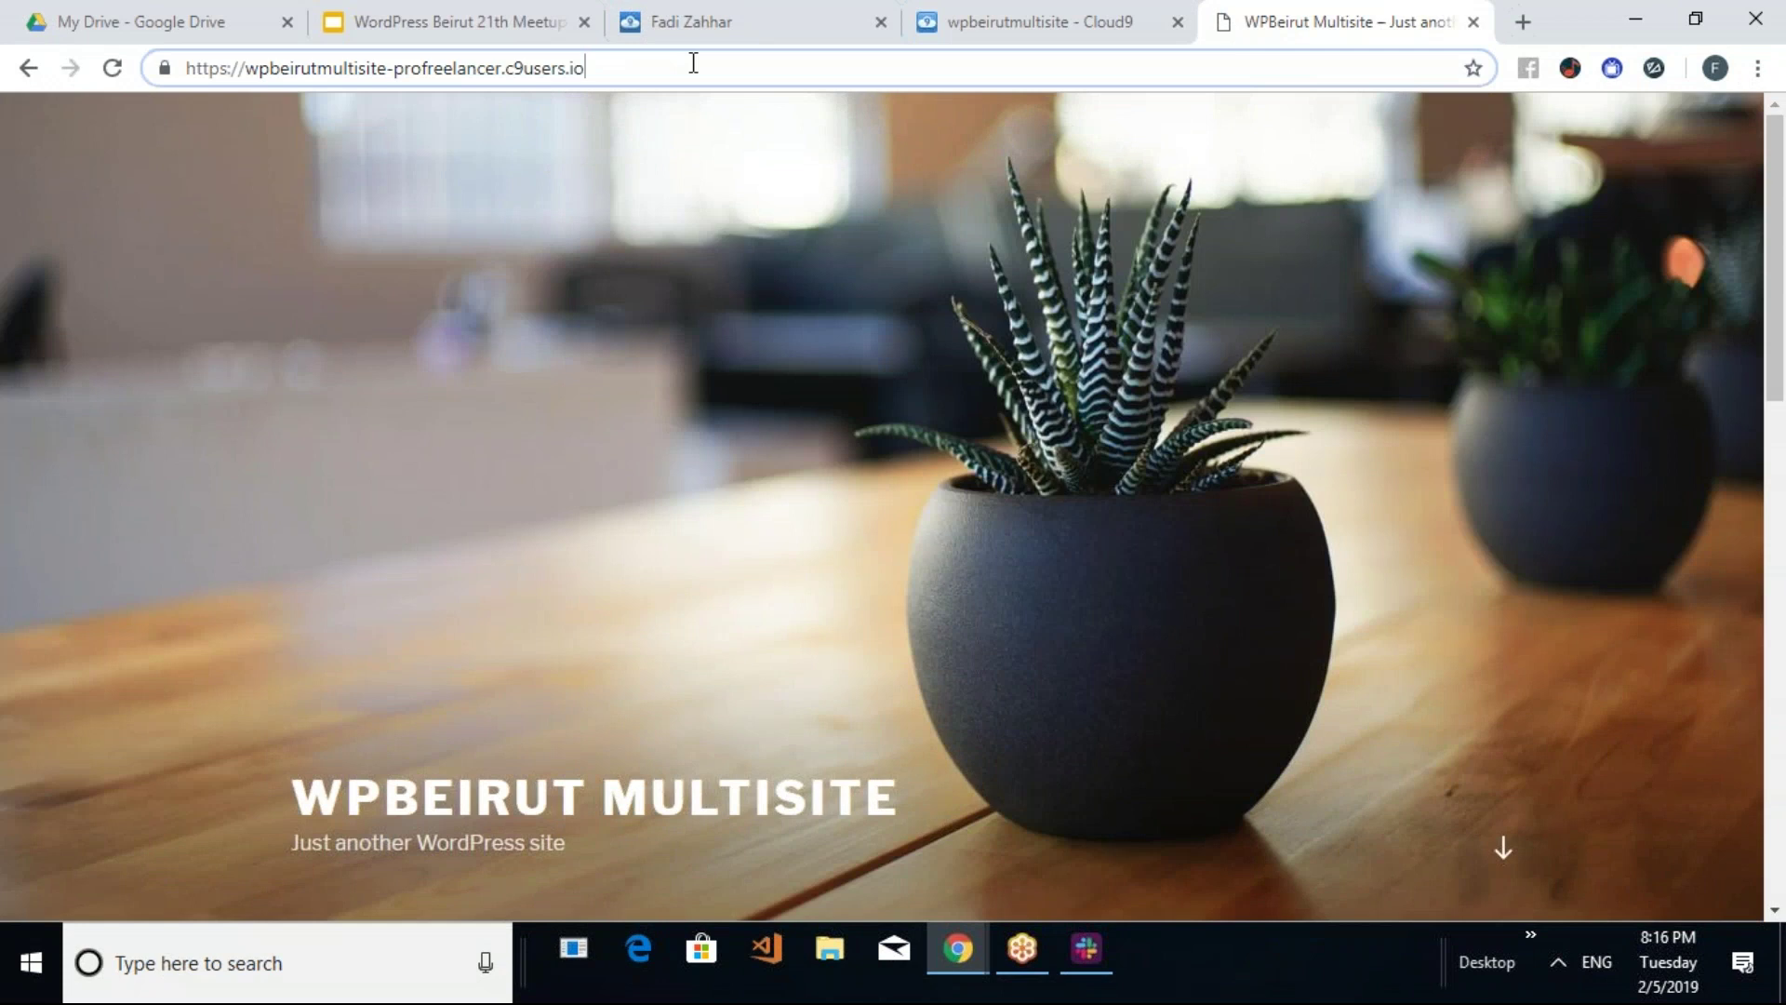
pyautogui.write('/wp-admin/')
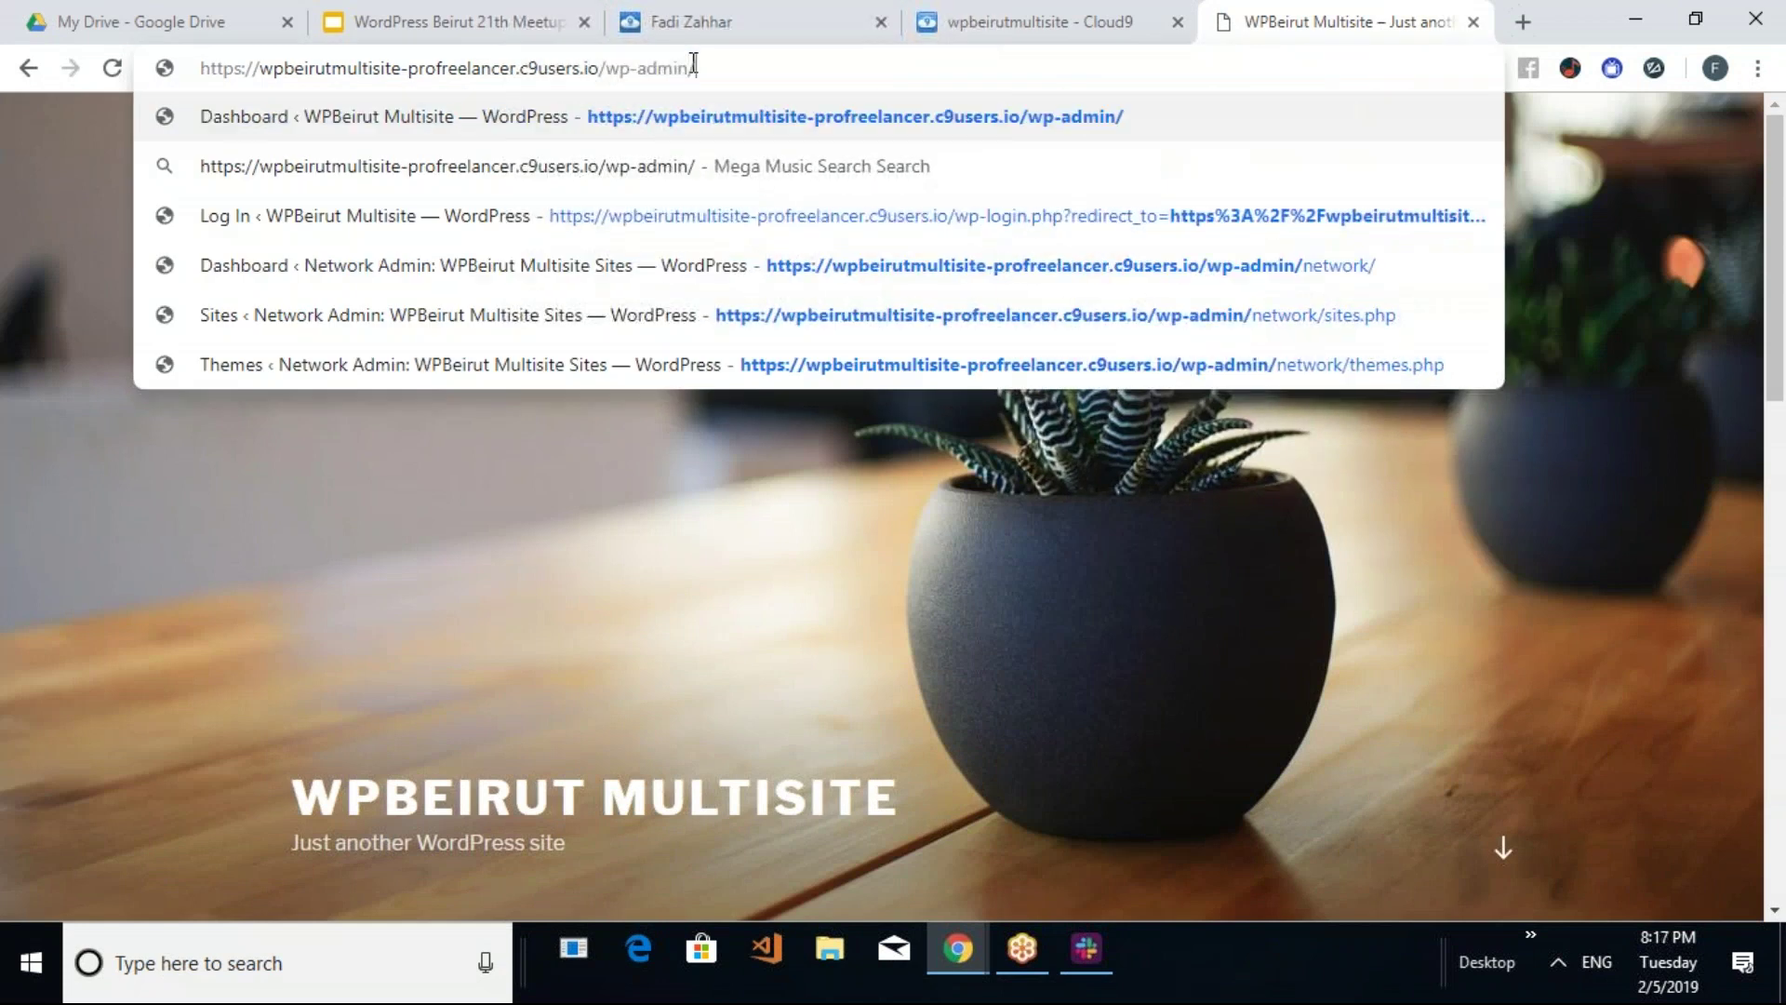
# Go to the wp-admin login page and sign in with the administrator username and password
pyautogui.press('Return')
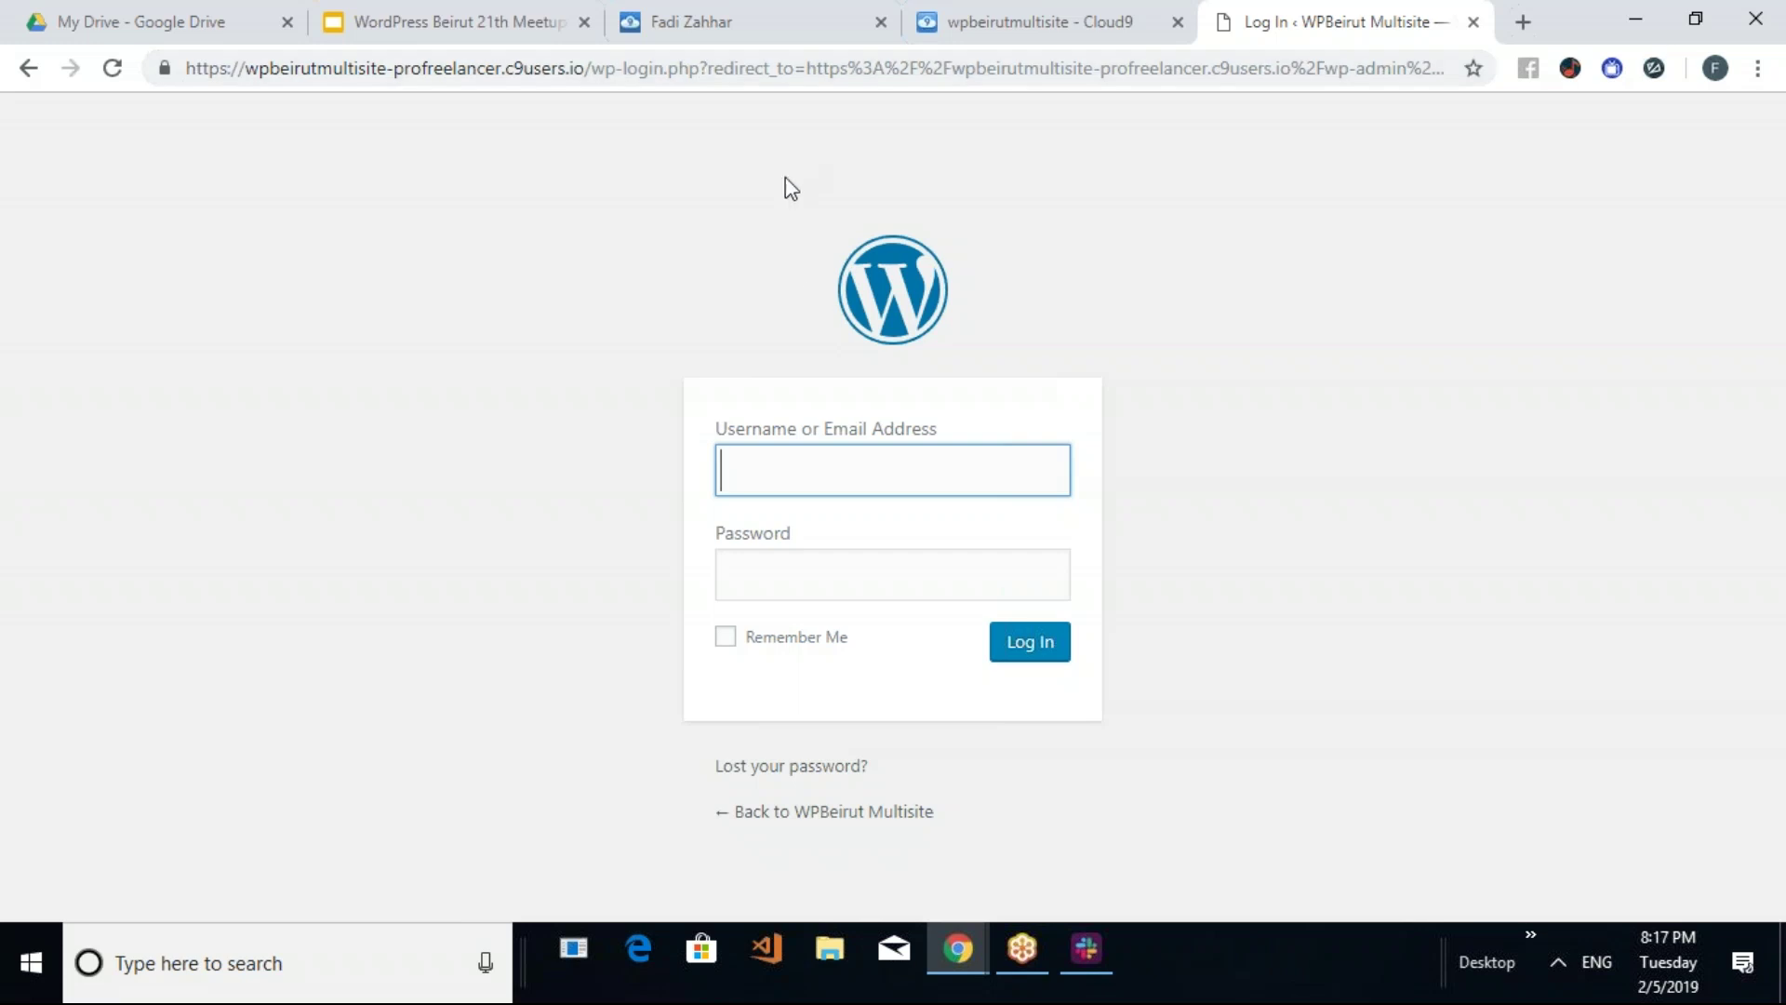
pyautogui.write('admin')
pyautogui.press('Tab')
pyautogui.write('admin')
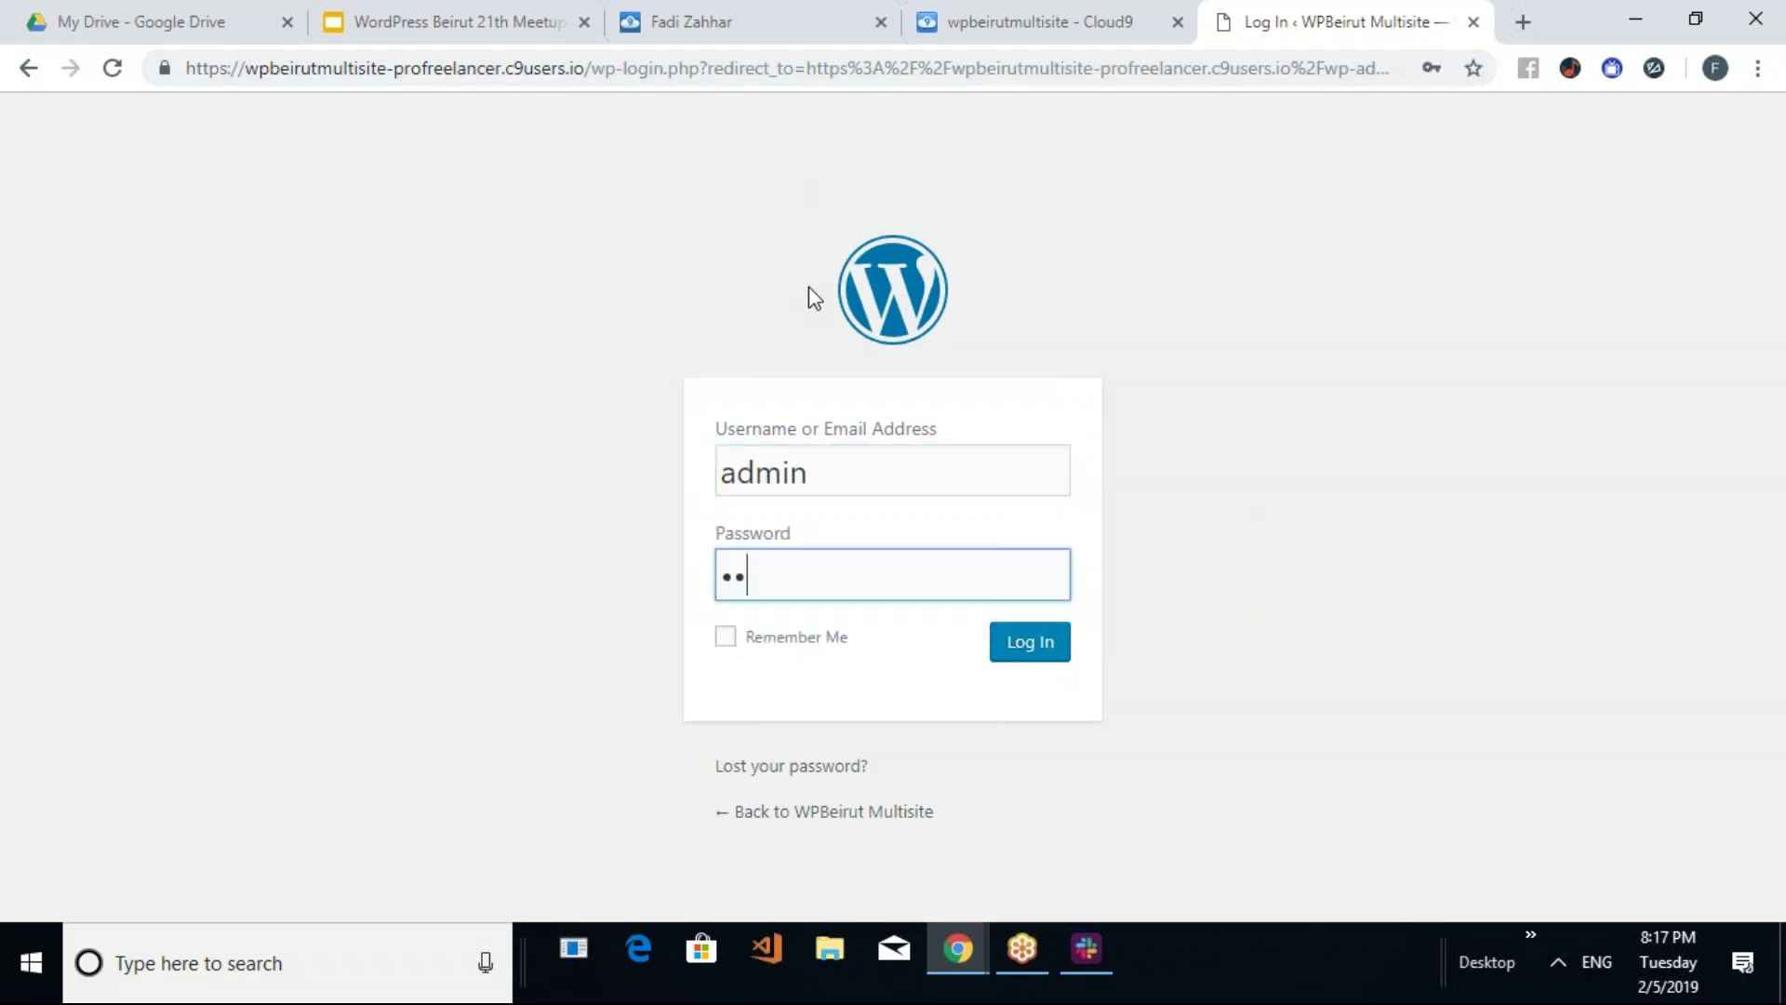
pyautogui.write('123')
pyautogui.press('Return')
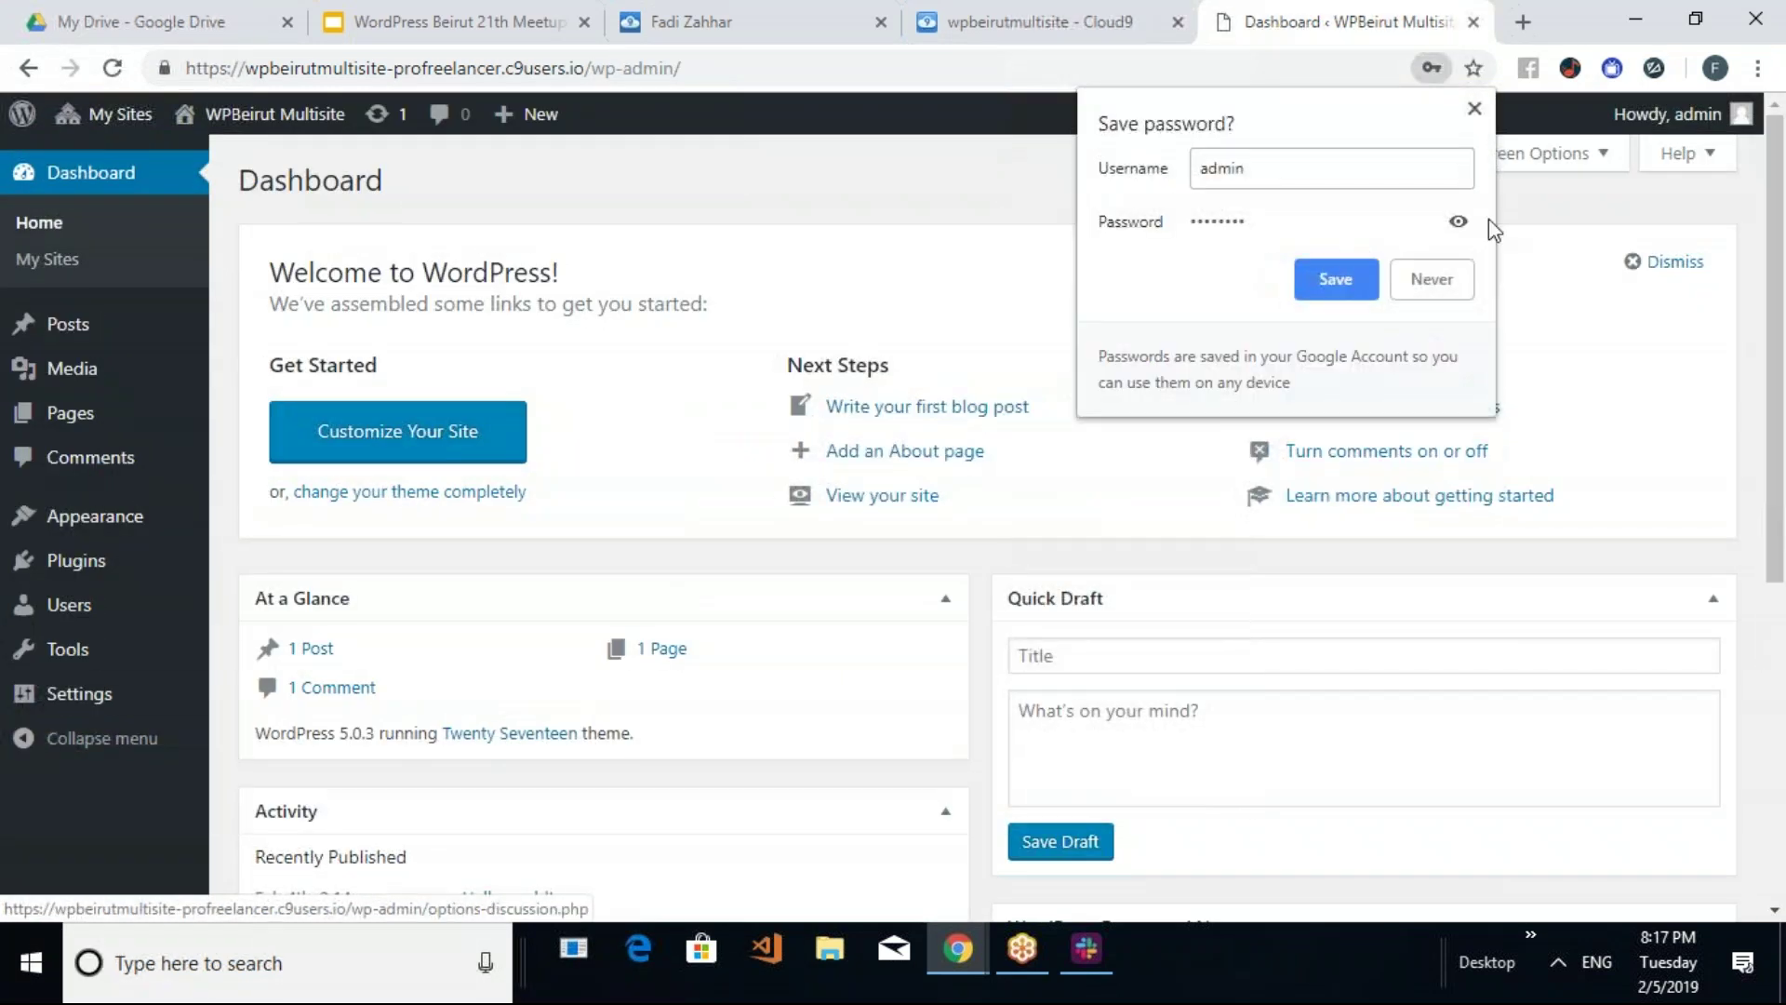
# Dismiss the save-password prompt and open the Network Admin dashboard via My Sites
pyautogui.click(1474, 109)
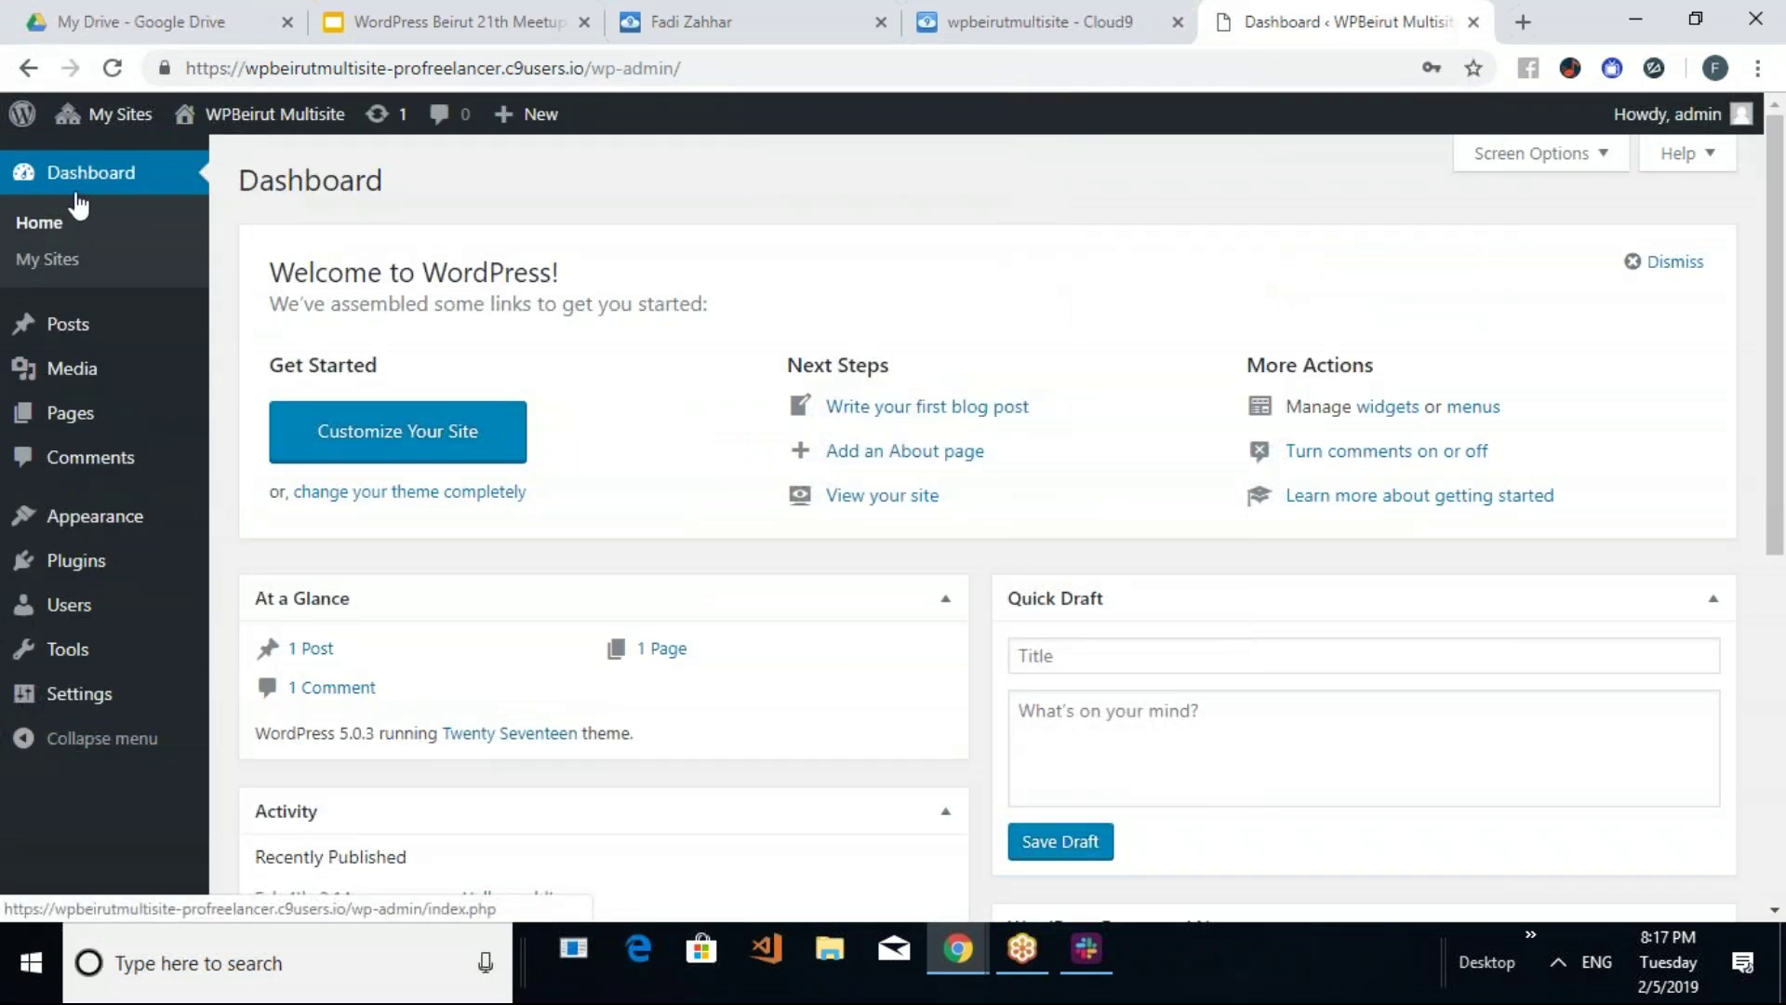
pyautogui.click(112, 117)
pyautogui.moveTo(112, 126)
pyautogui.click(121, 163)
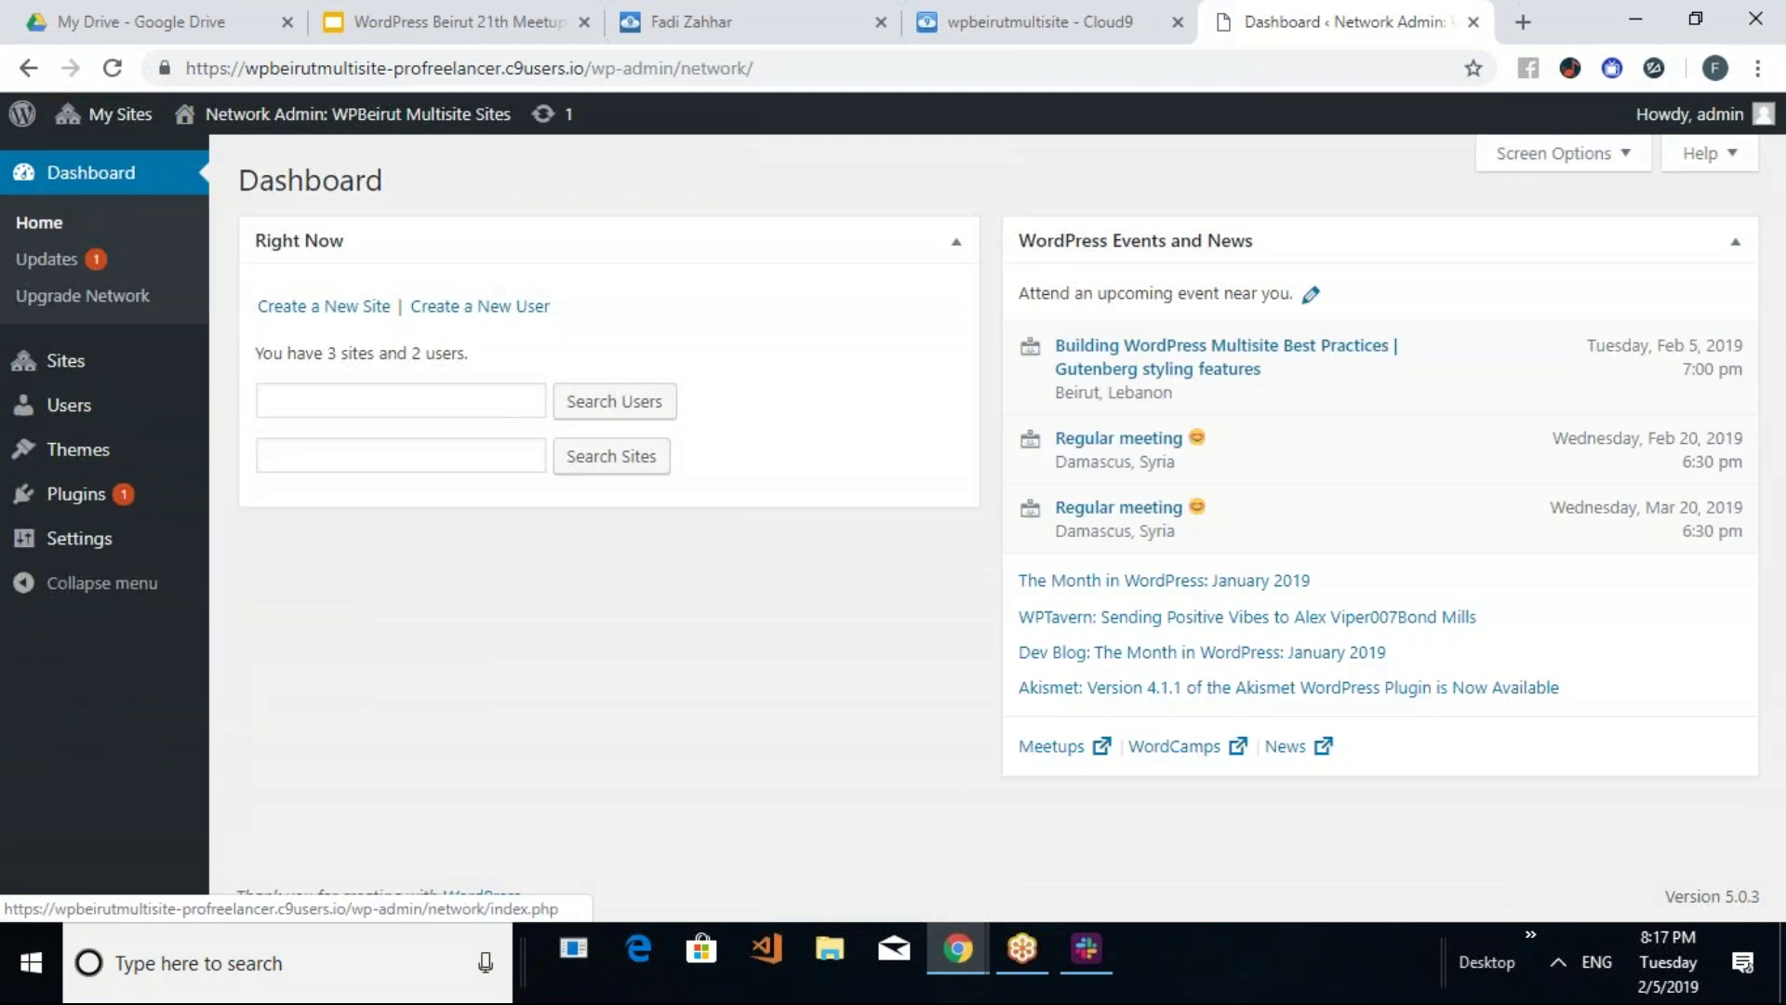
# Check the network Updates and Upgrade Network pages, then show the My Sites list
pyautogui.click(44, 263)
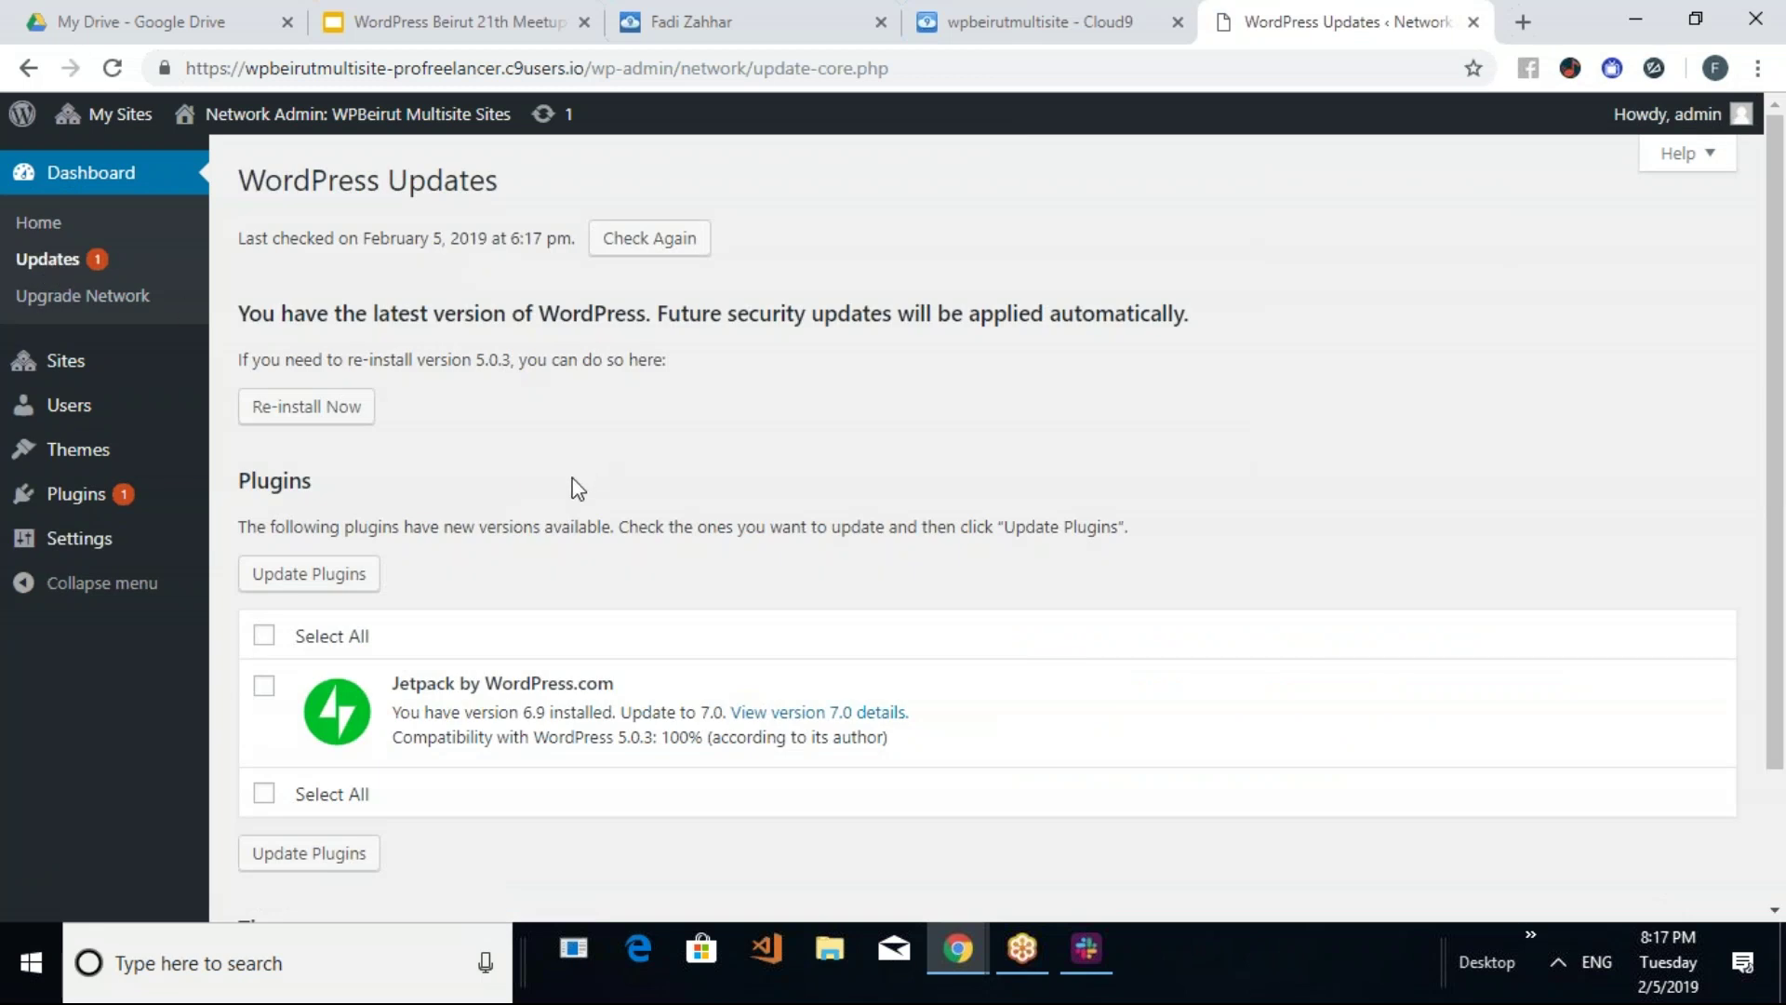
pyautogui.click(82, 298)
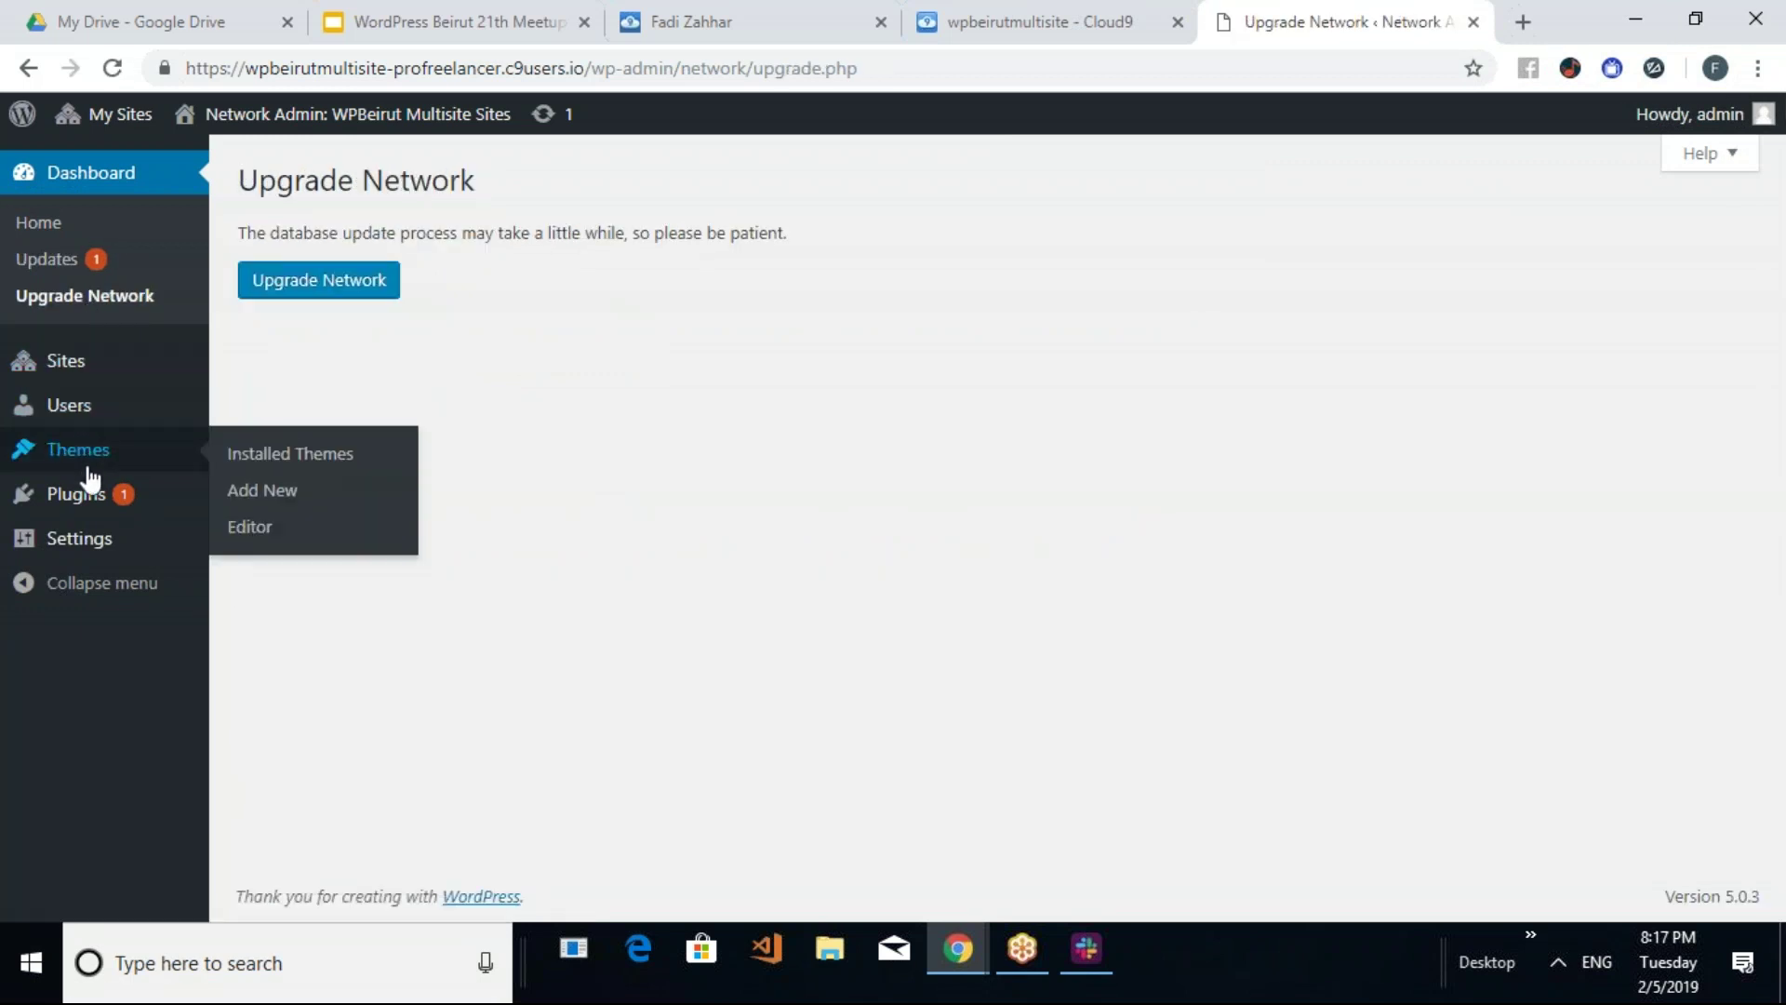
pyautogui.moveTo(87, 506)
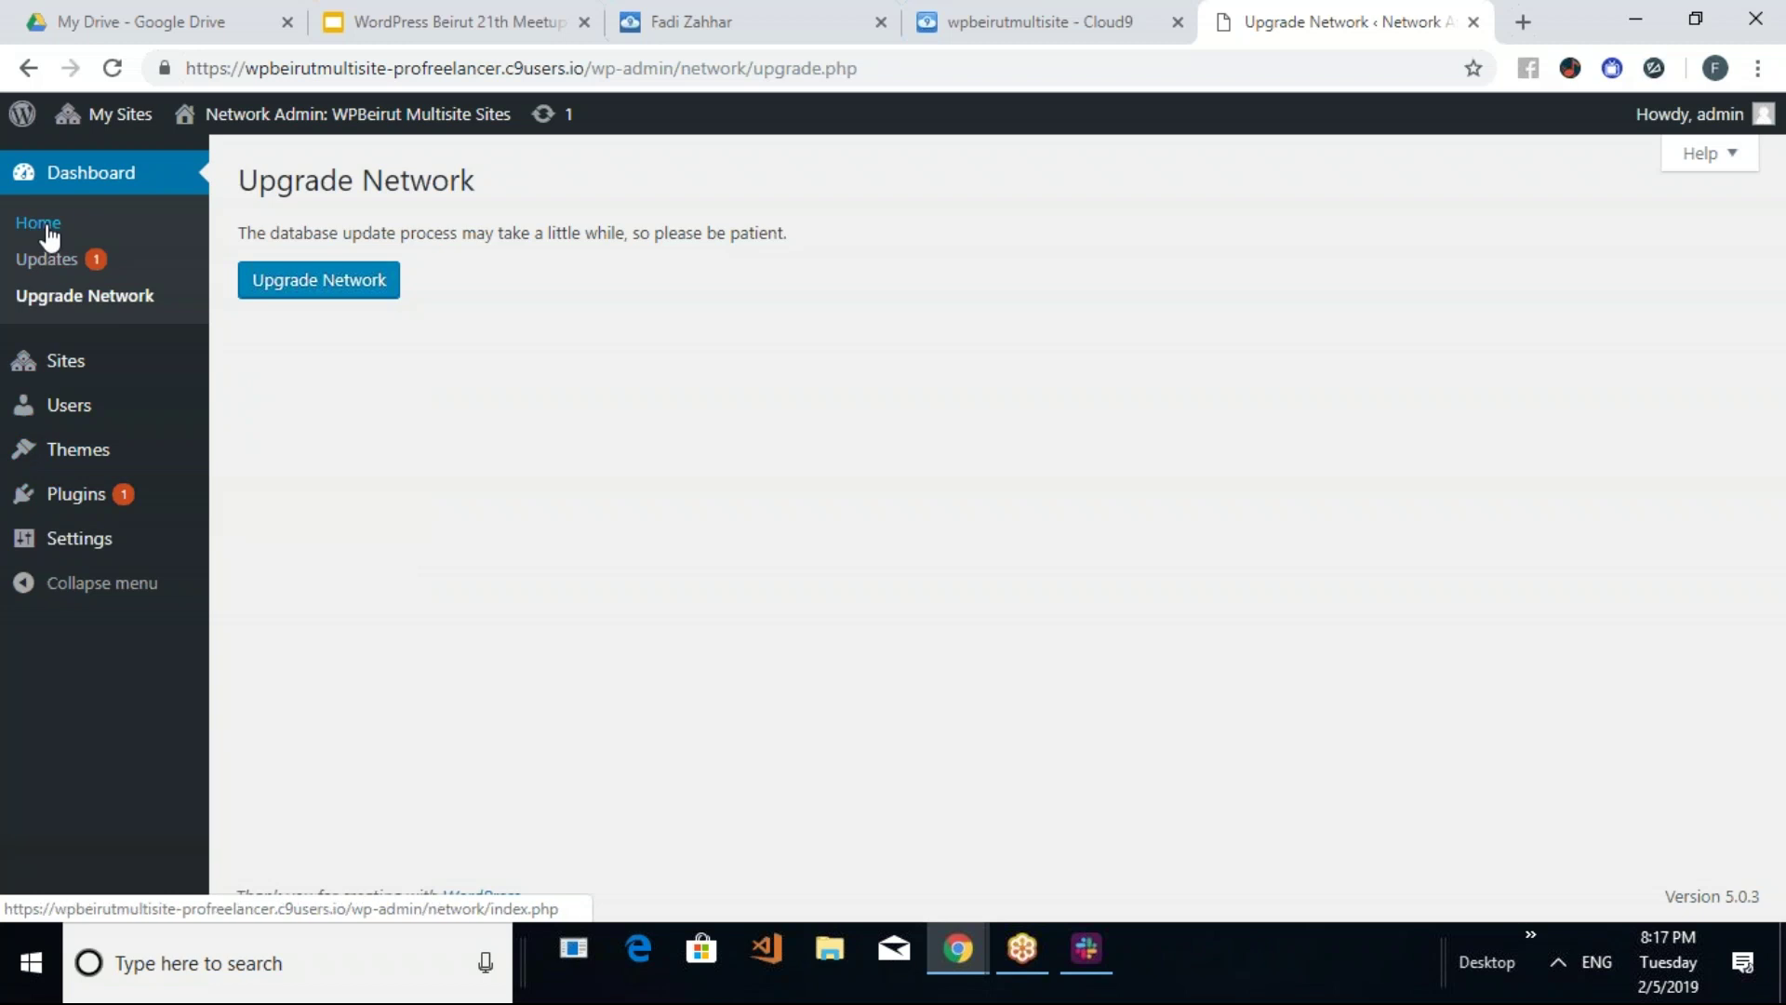
pyautogui.click(94, 116)
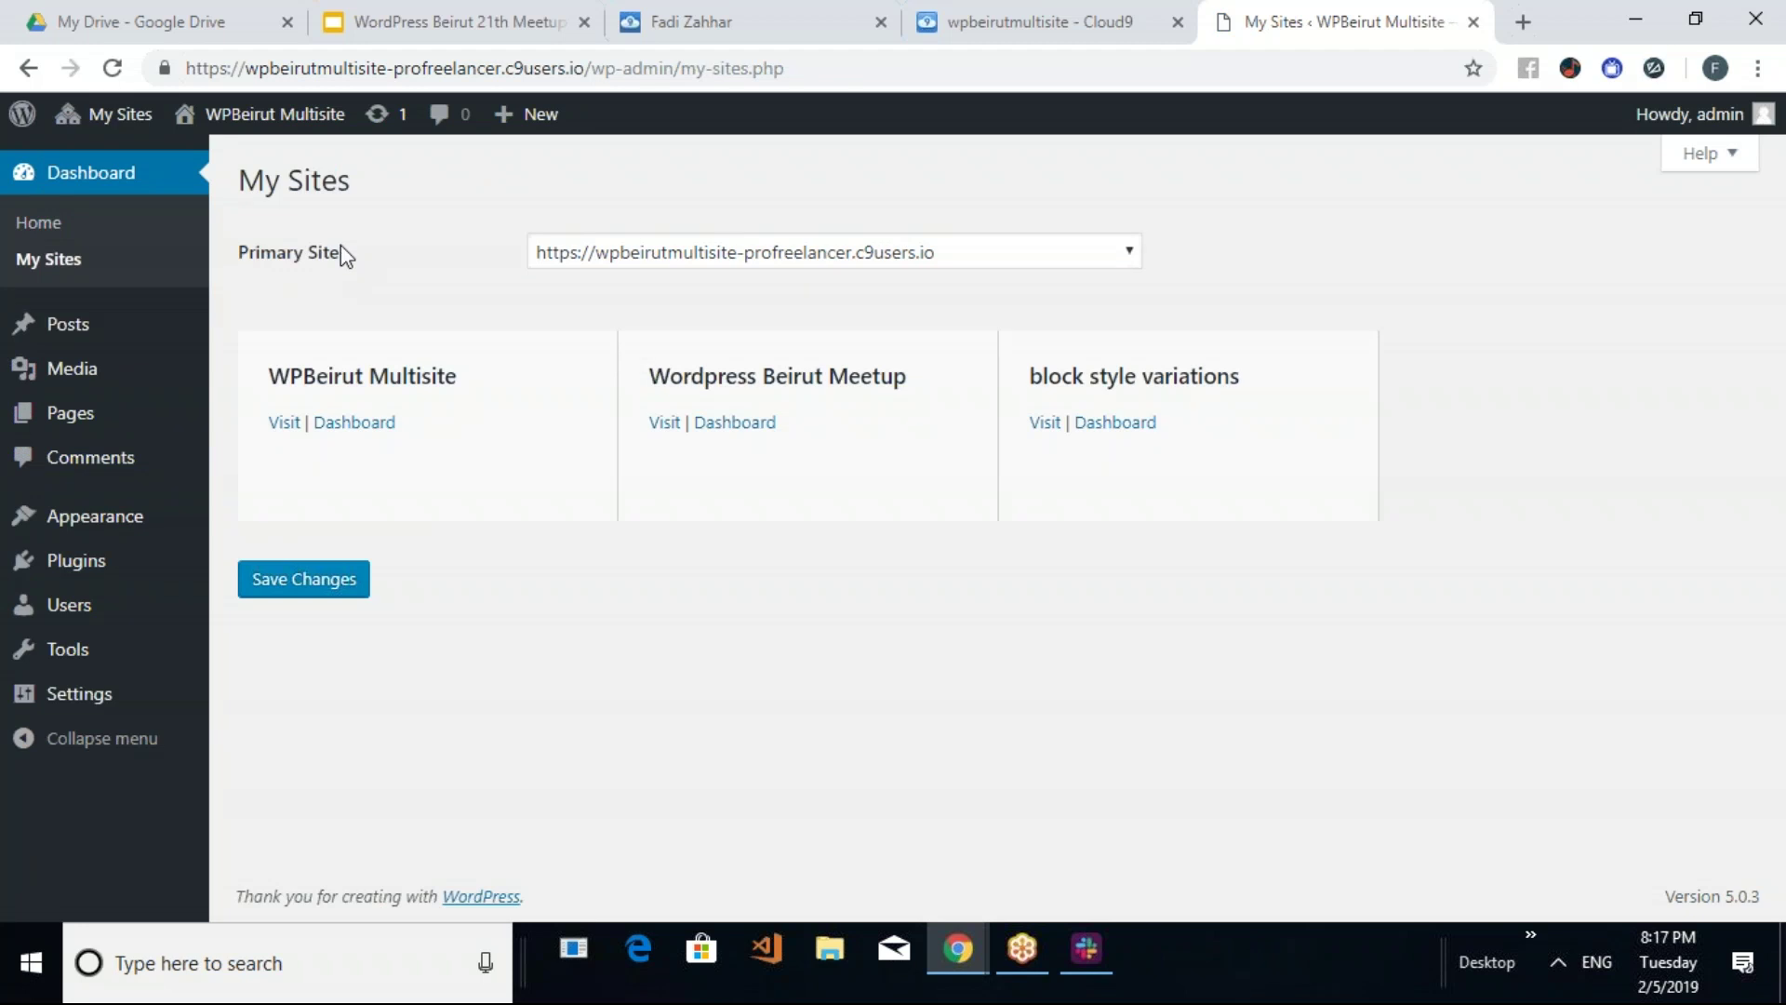
# Browse the Network Admin Users, Plugins and Settings menus, then open Network Settings
pyautogui.moveTo(138, 115)
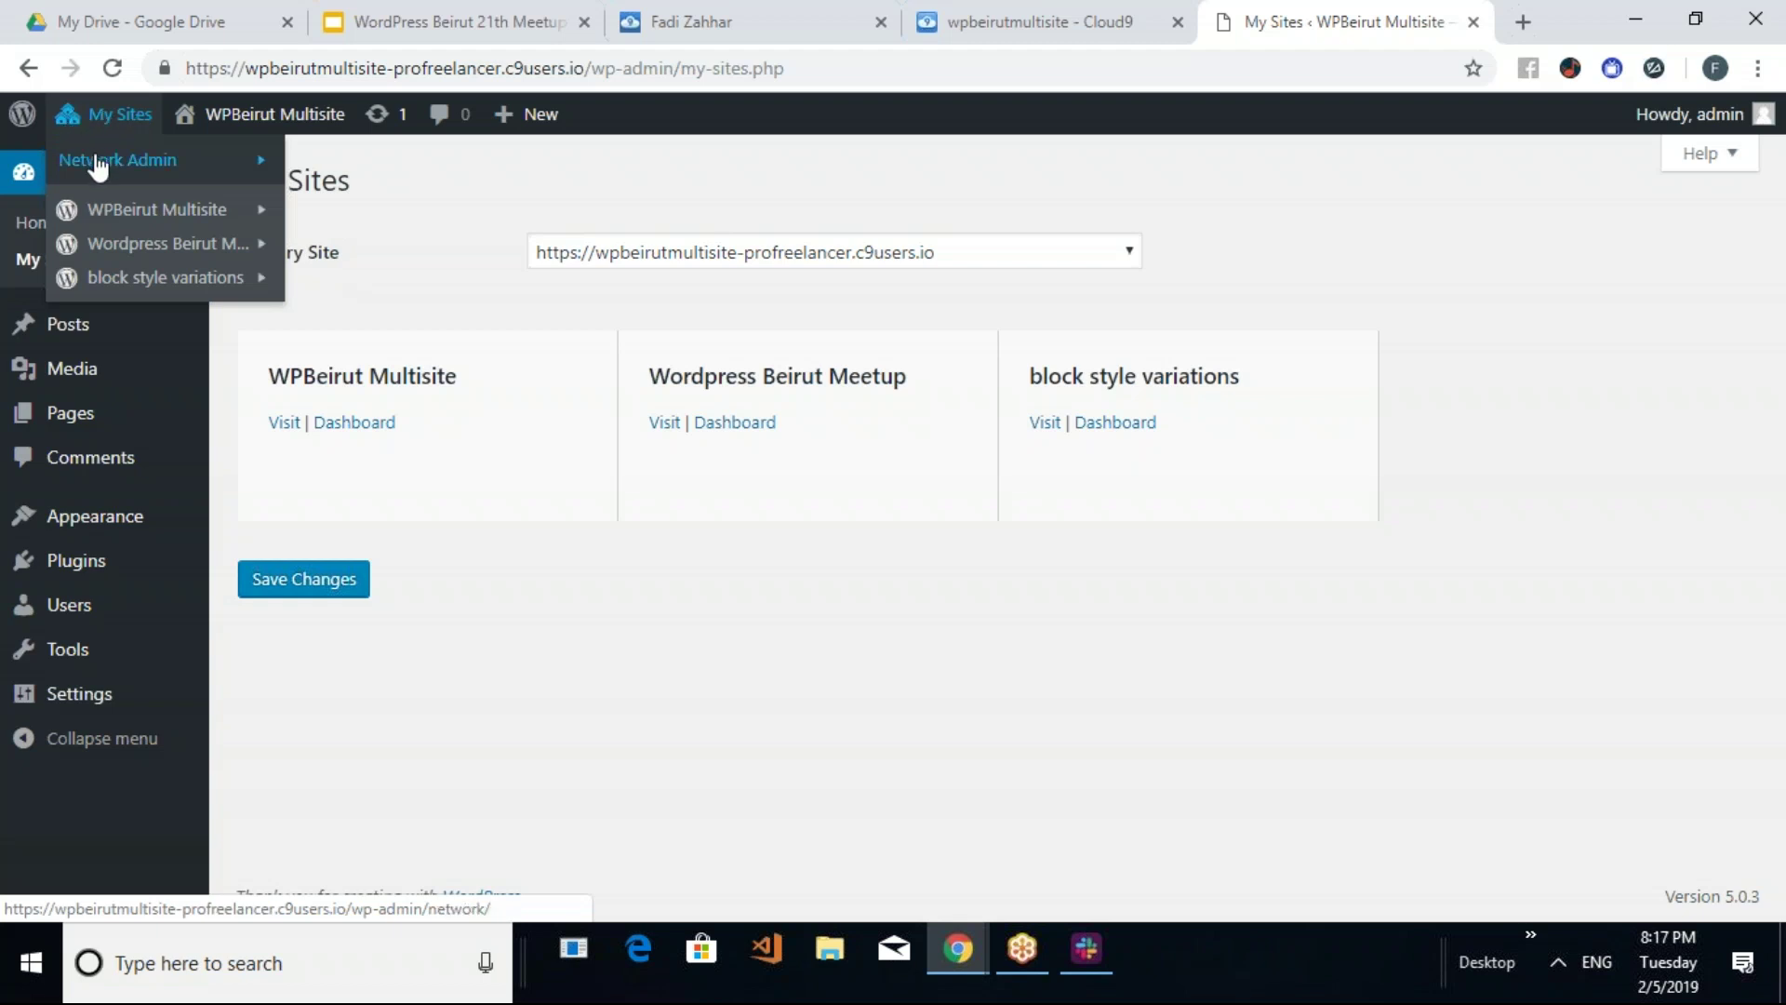
pyautogui.moveTo(83, 176)
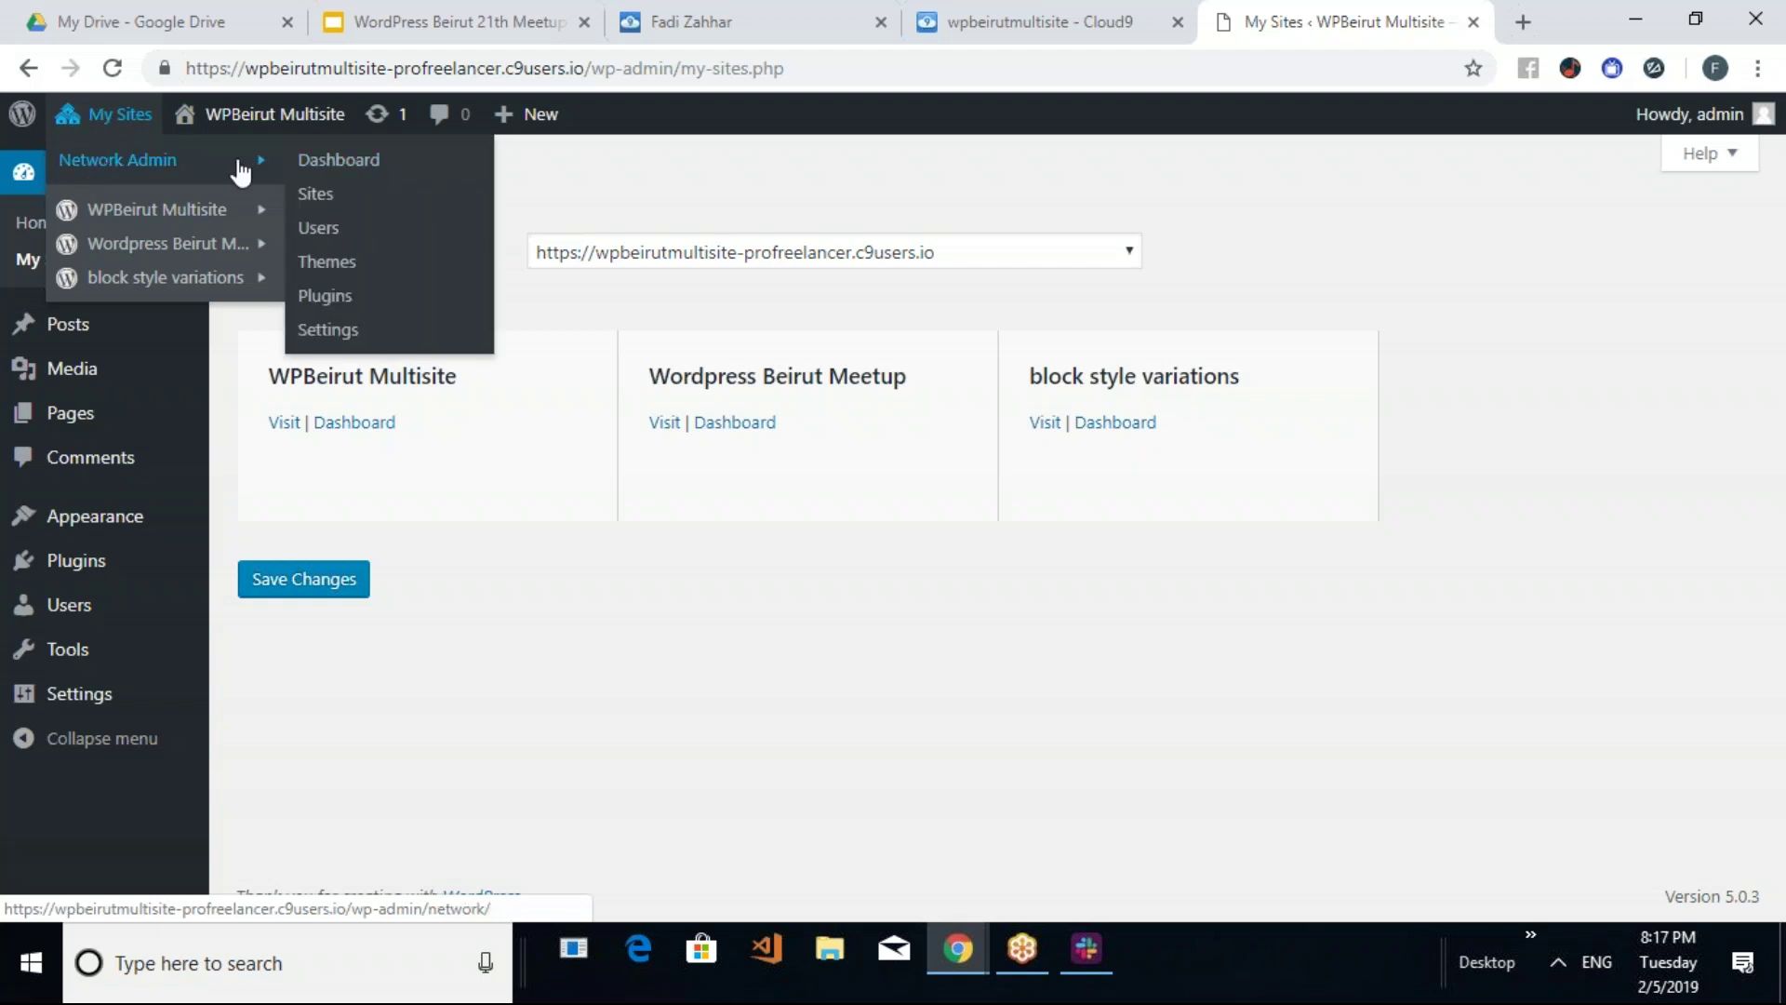
pyautogui.moveTo(196, 221)
pyautogui.moveTo(194, 253)
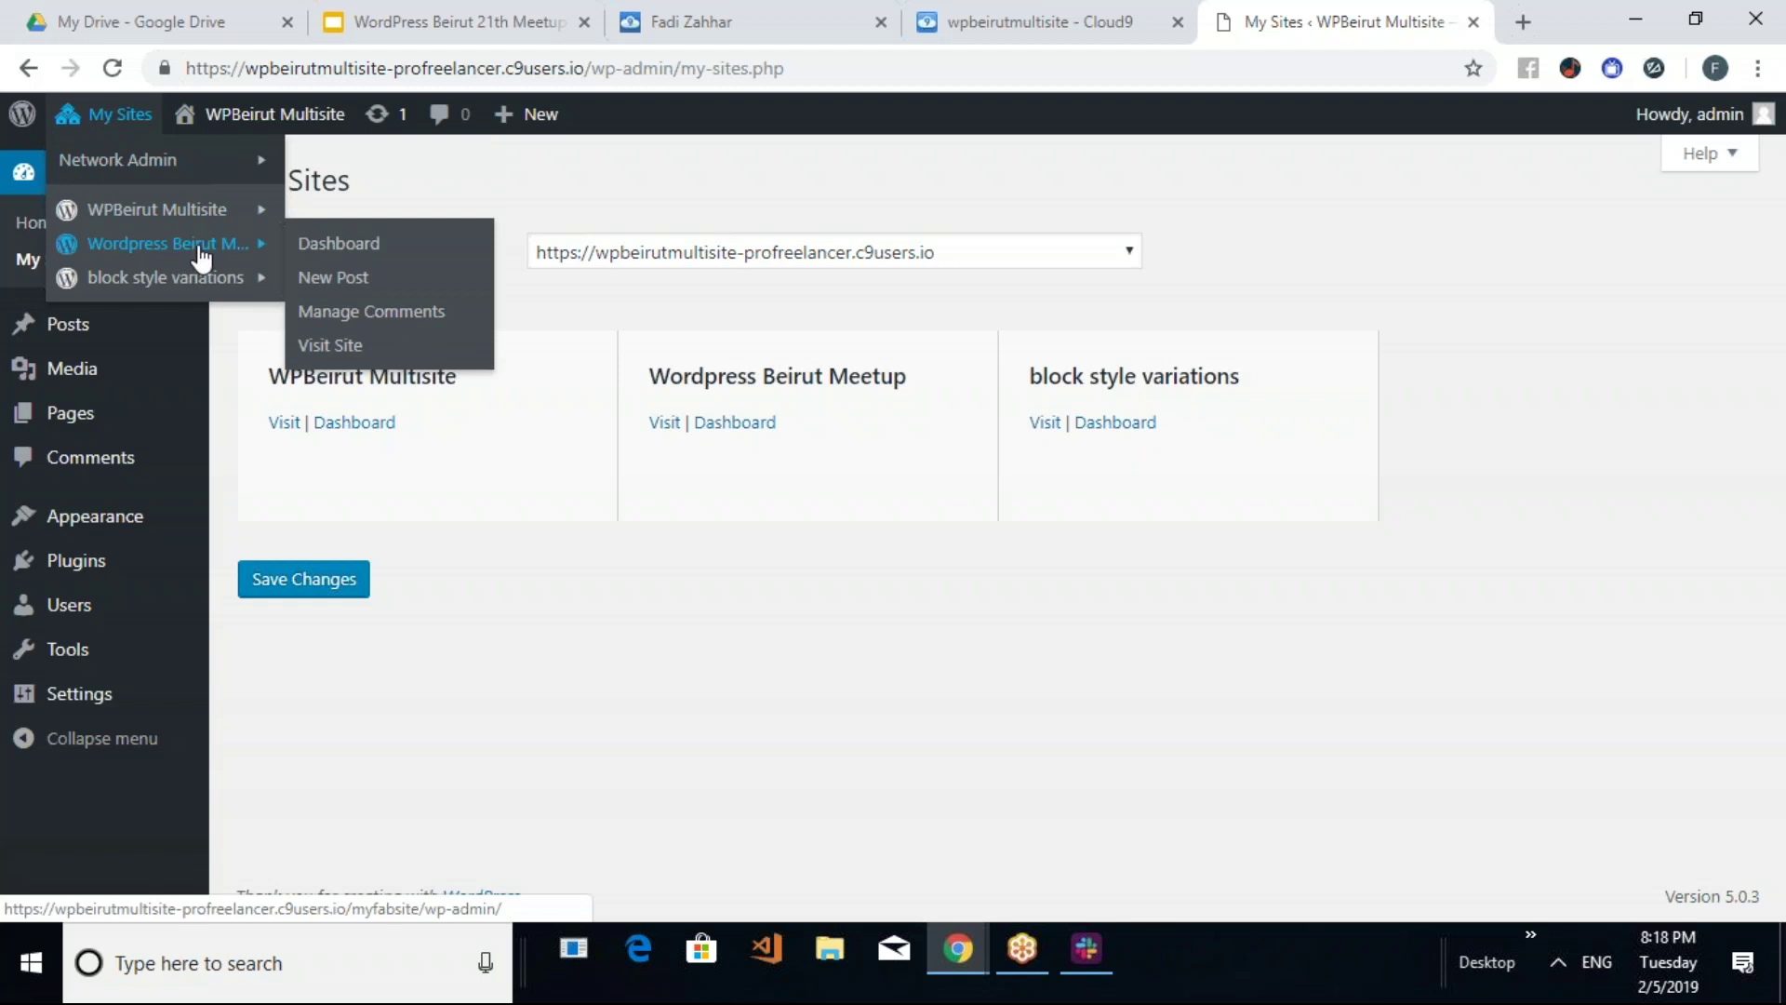
pyautogui.moveTo(186, 173)
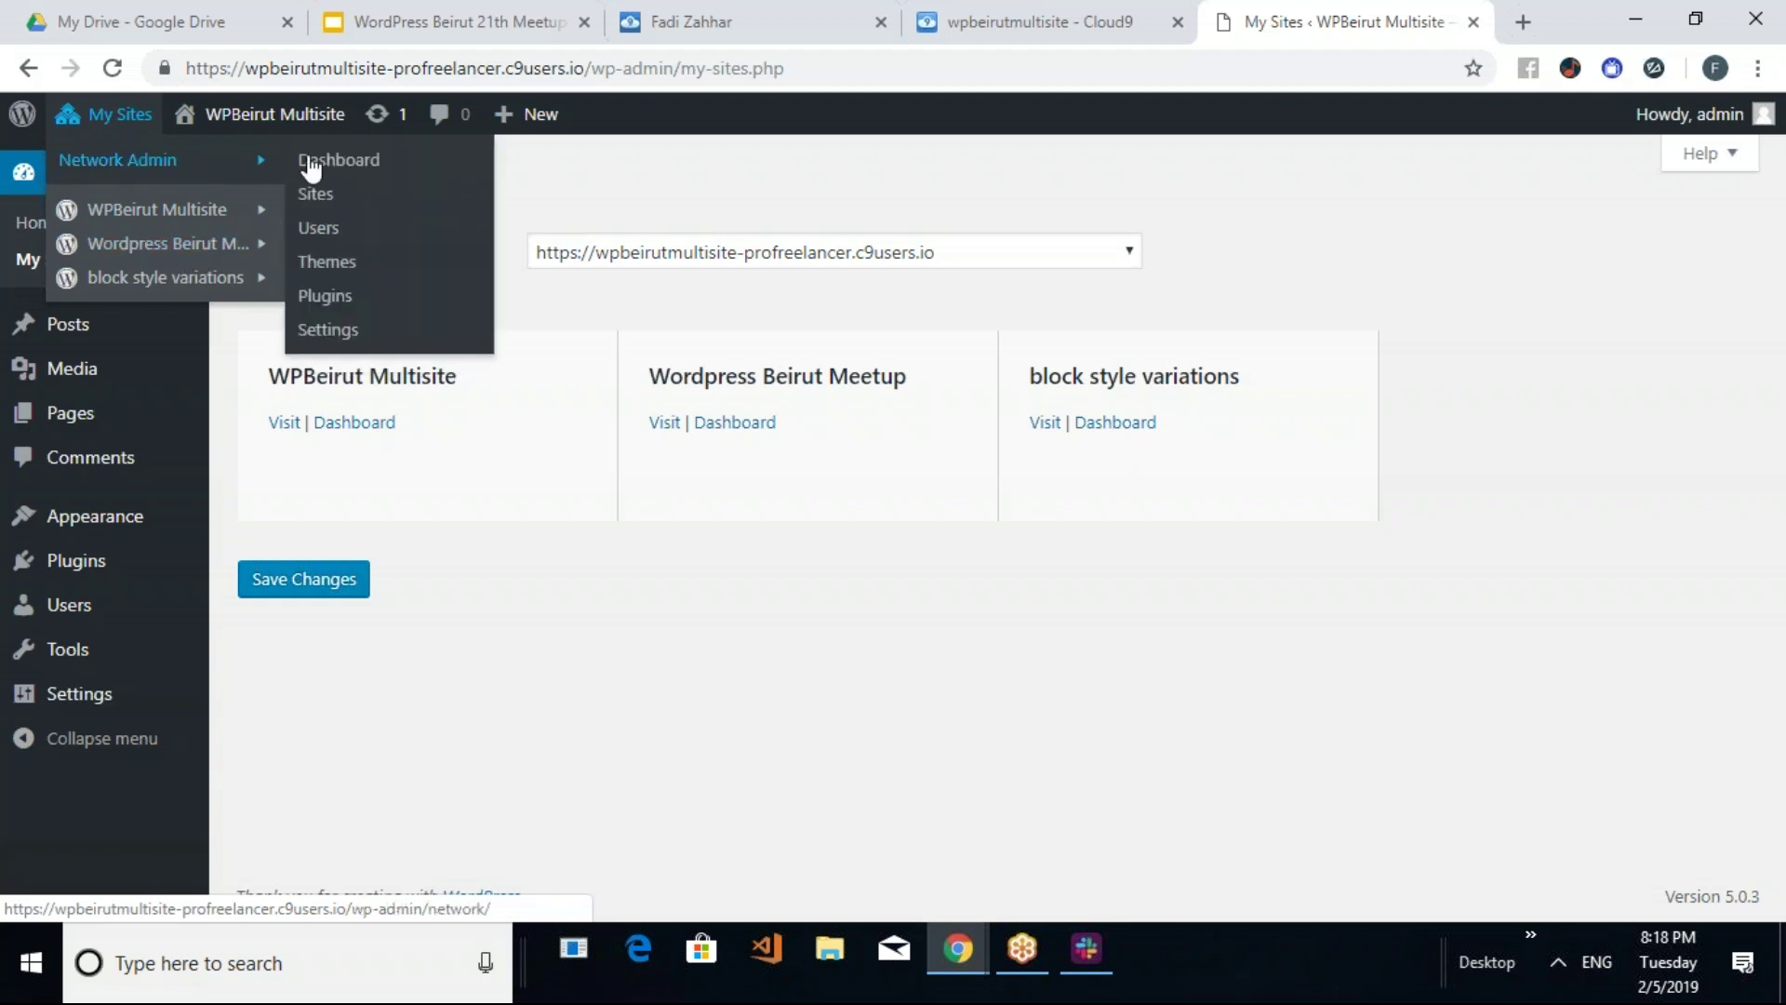
pyautogui.click(341, 168)
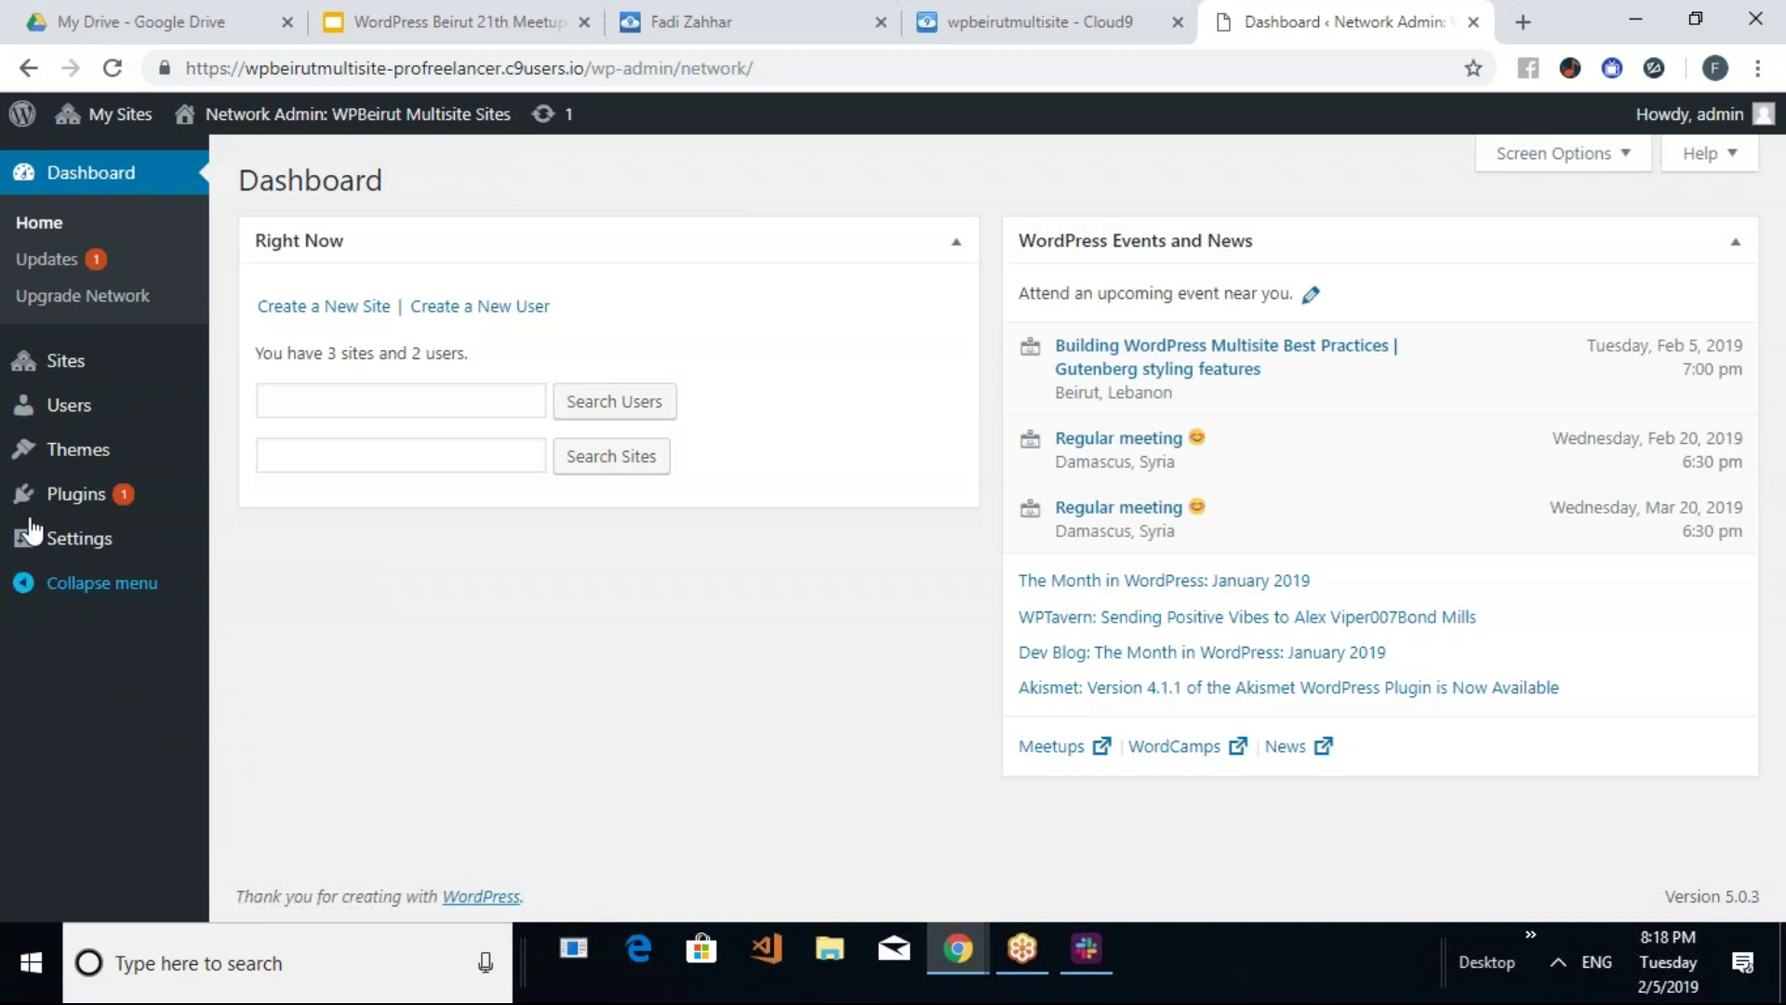
pyautogui.moveTo(91, 381)
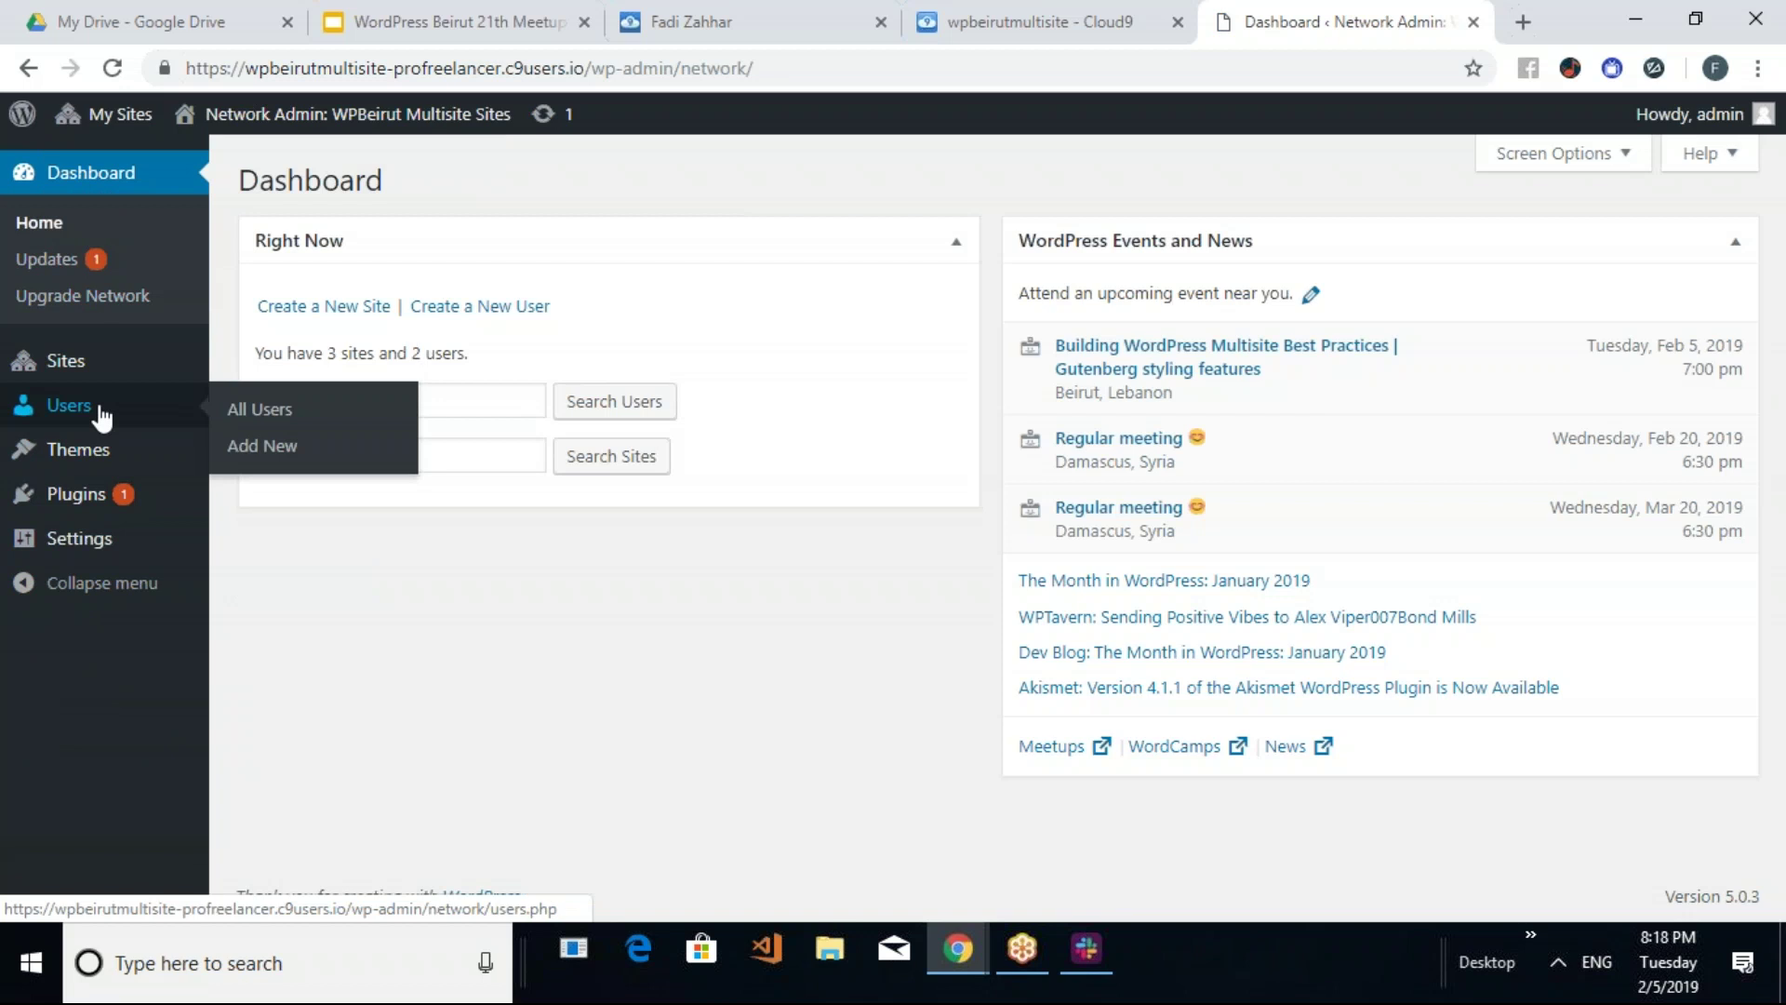
pyautogui.moveTo(105, 516)
pyautogui.moveTo(105, 555)
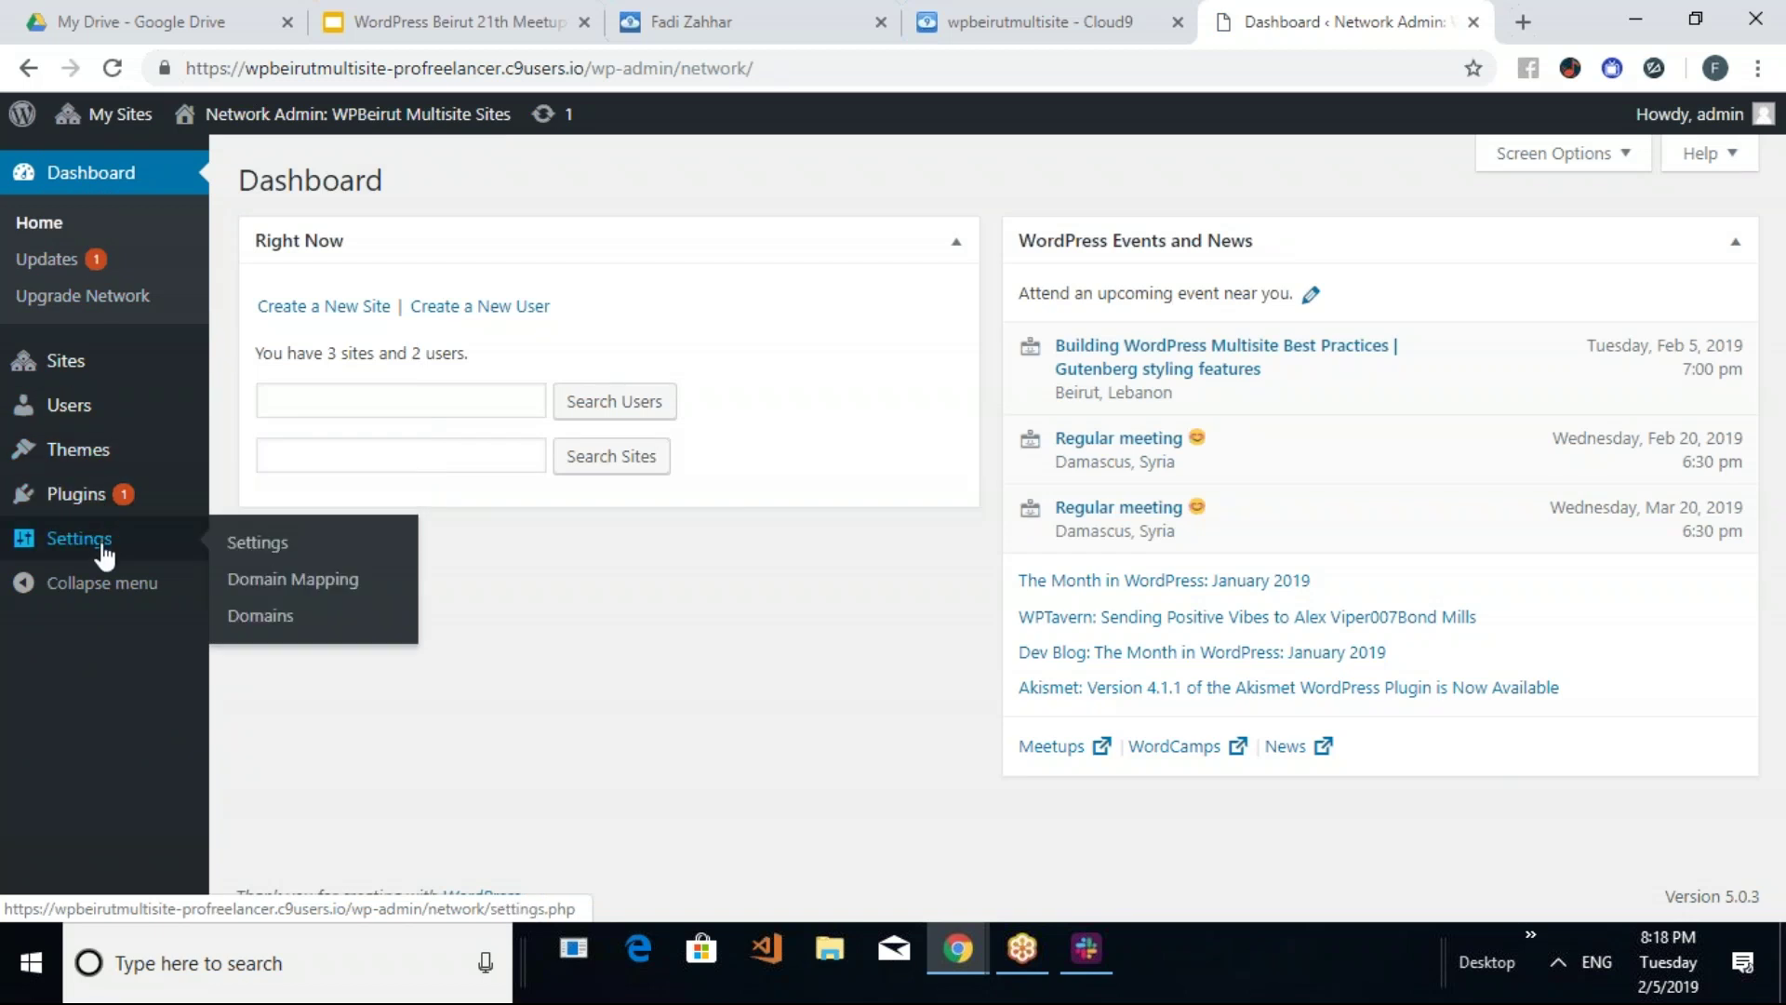
pyautogui.click(91, 552)
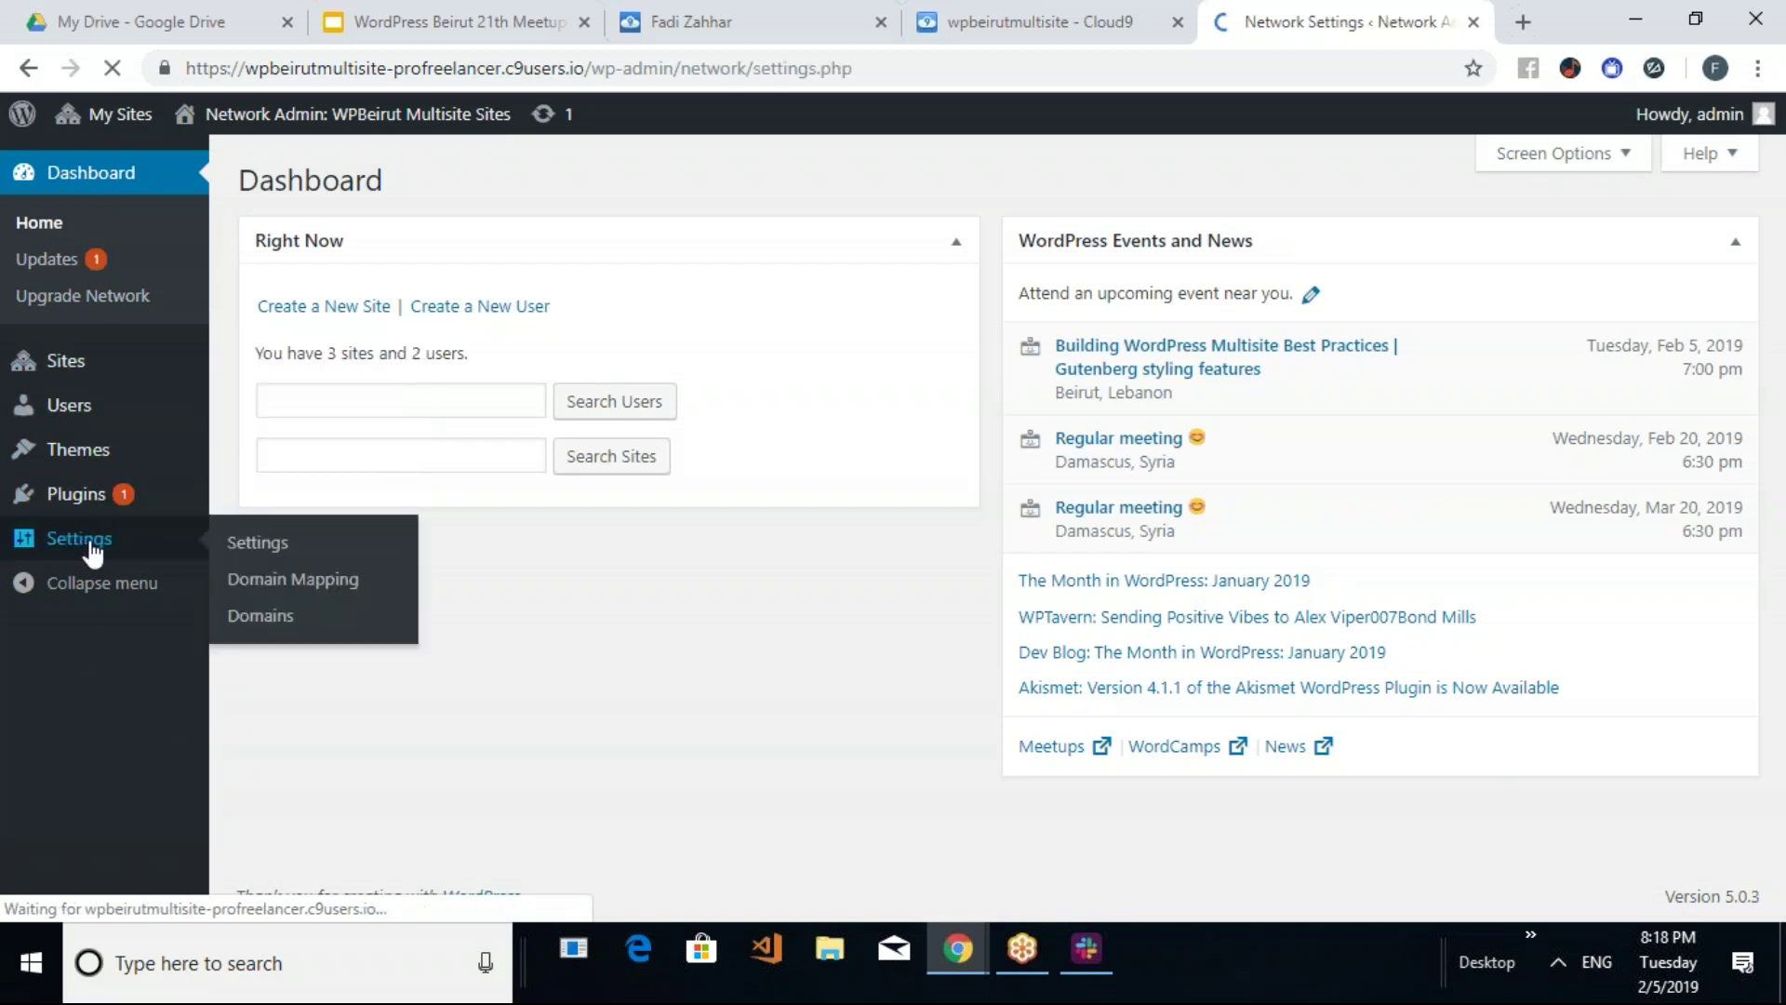
# Review Network Settings, Domain Mapping and Domains pages, then list the installed network themes
pyautogui.scroll(-3, 510, 378)
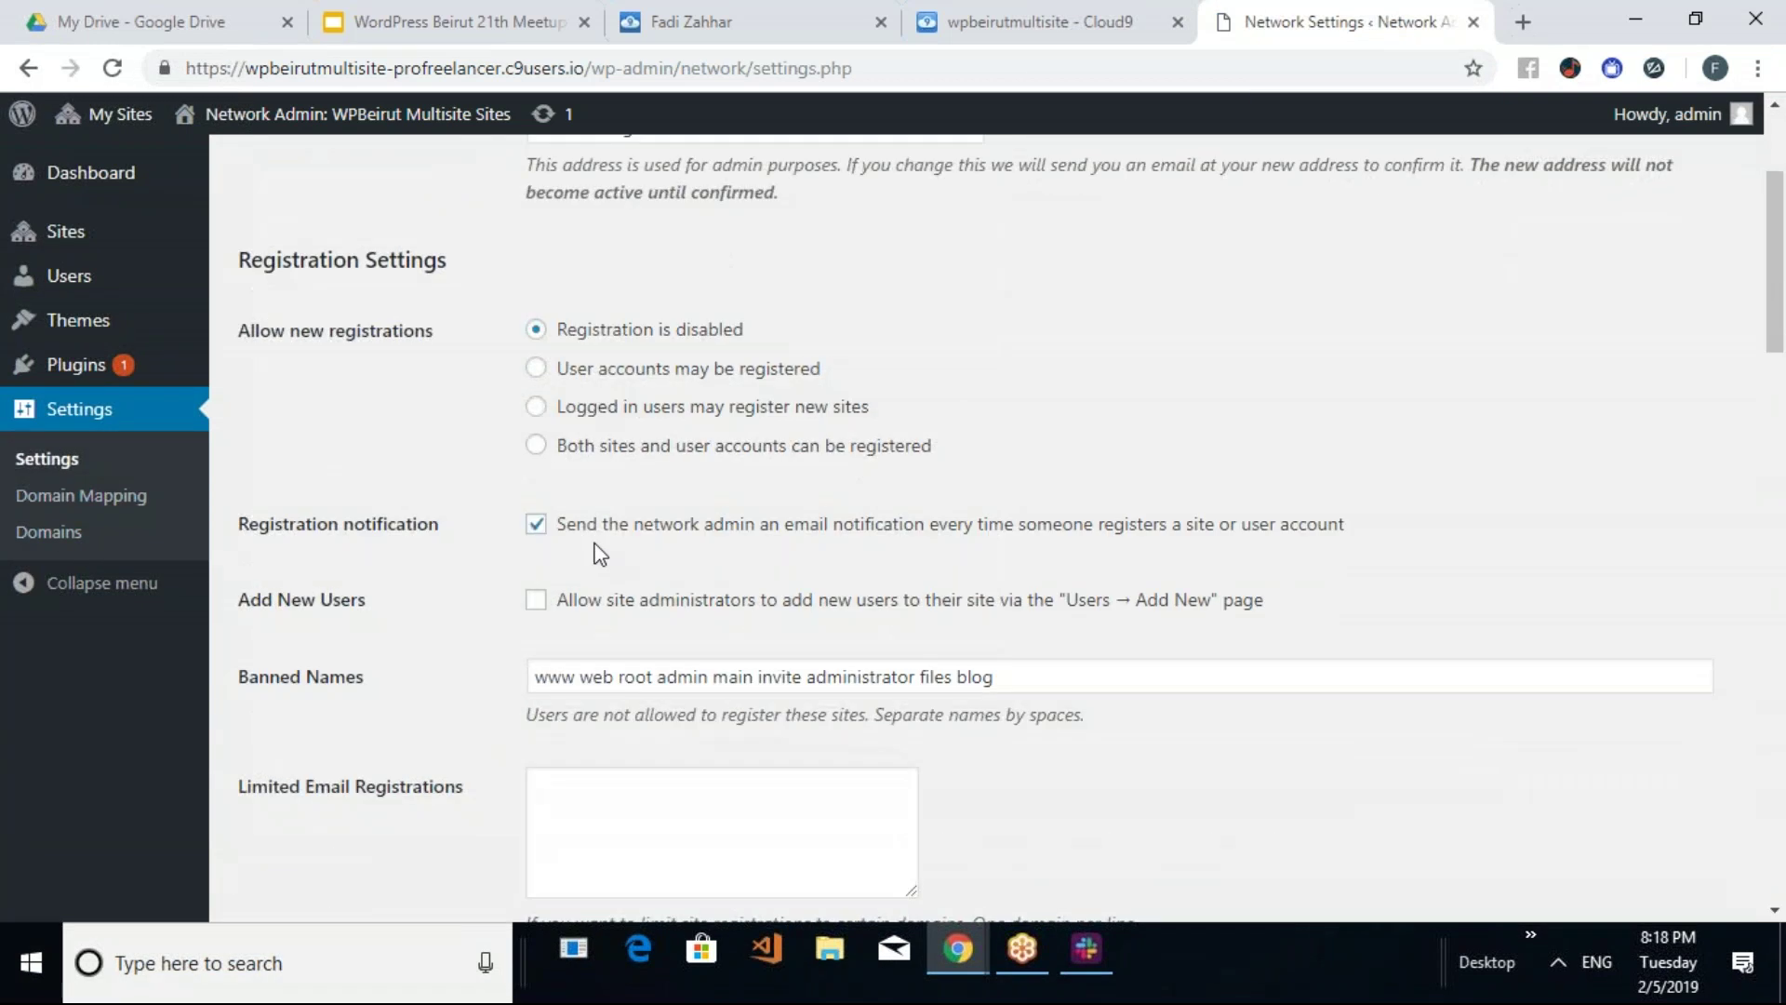
pyautogui.scroll(-7, 510, 378)
pyautogui.scroll(-15, 327, 663)
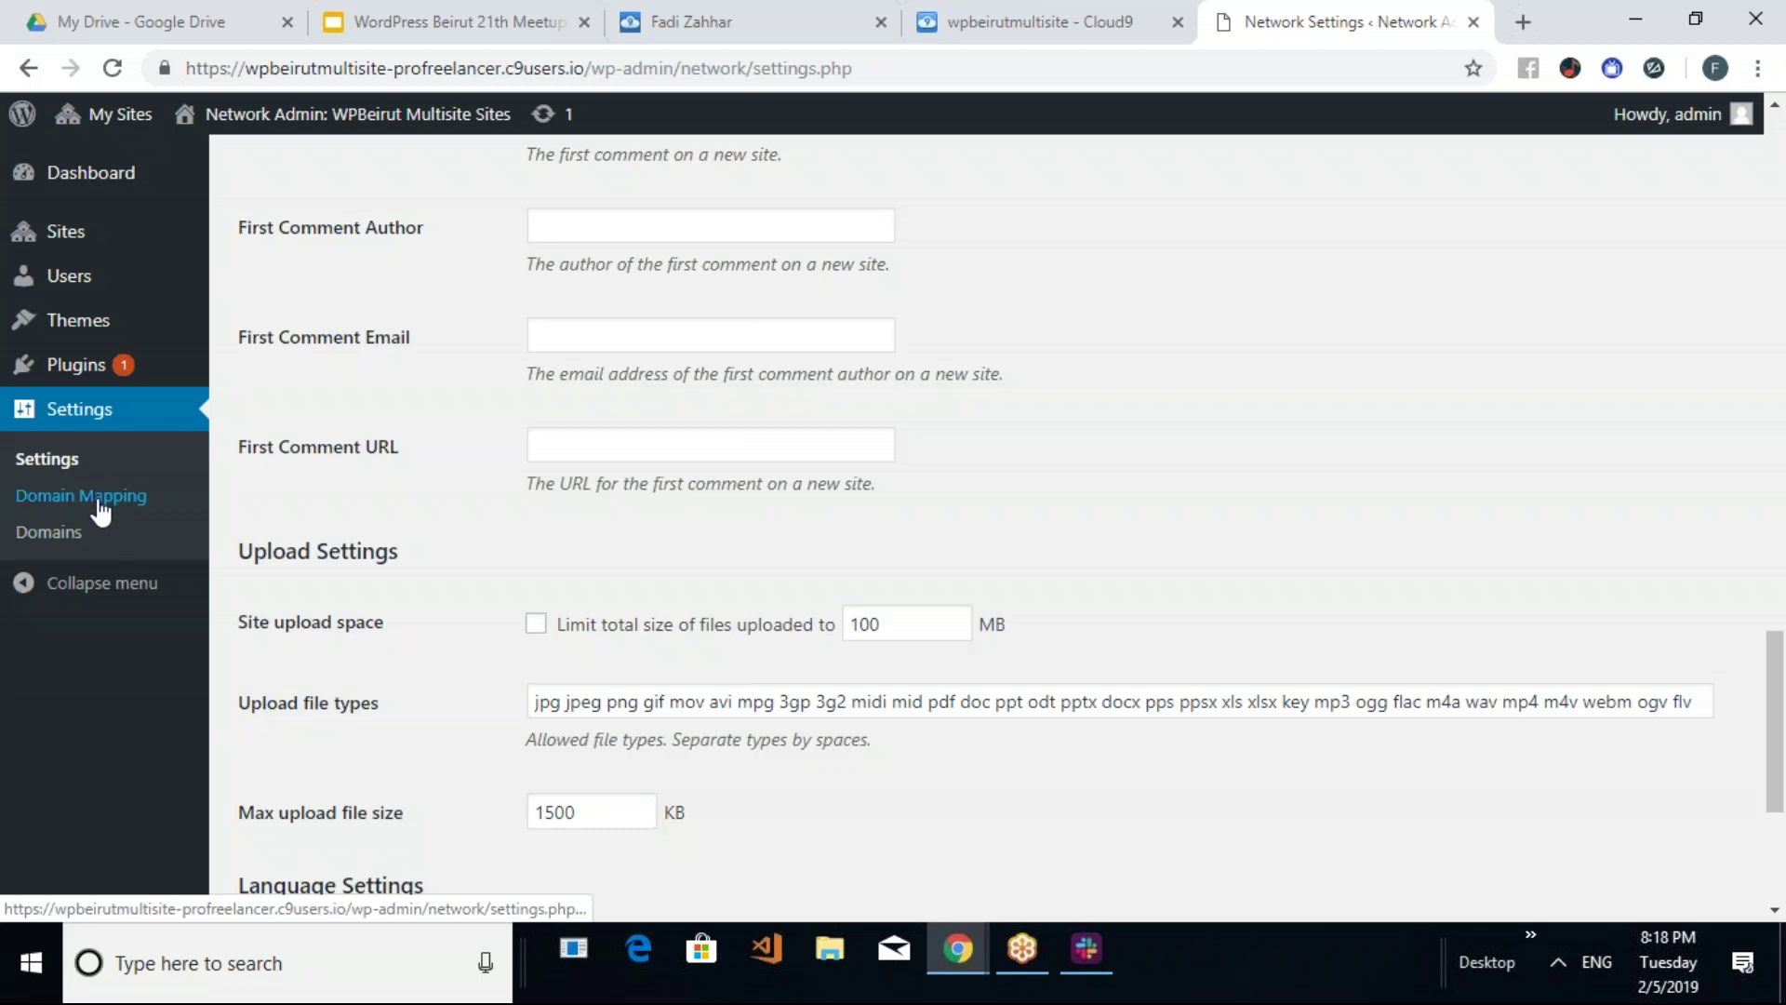
pyautogui.click(98, 503)
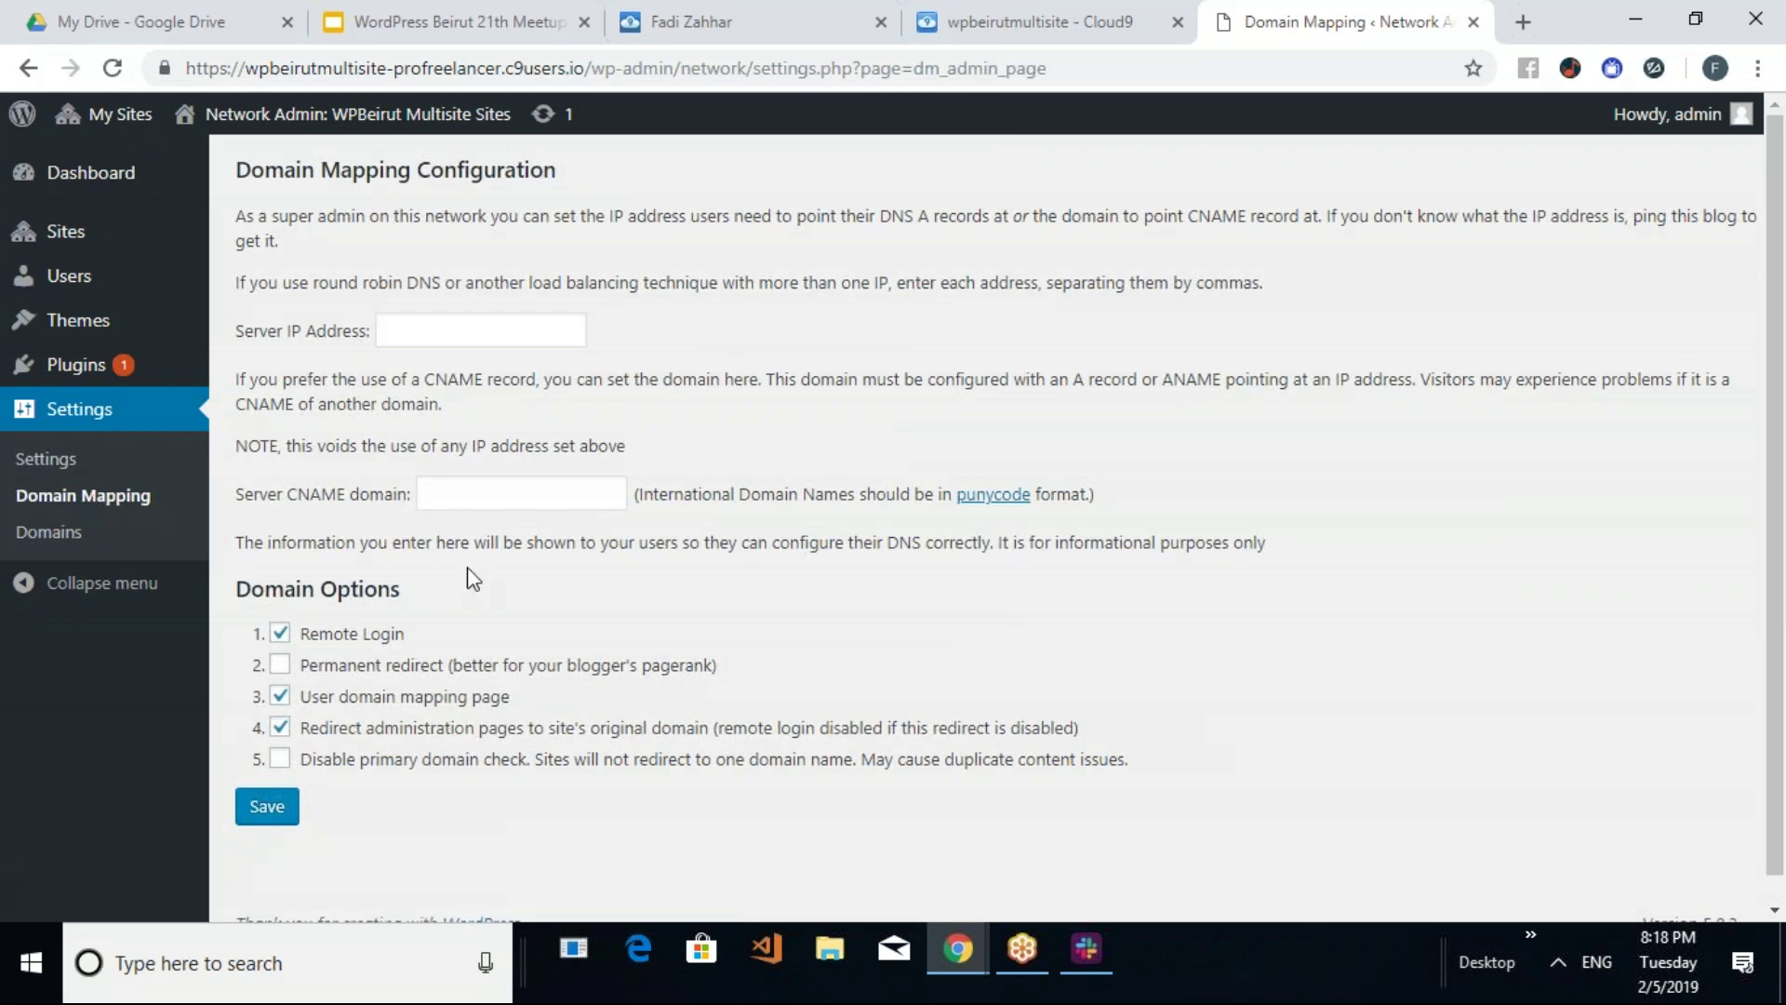
pyautogui.click(54, 535)
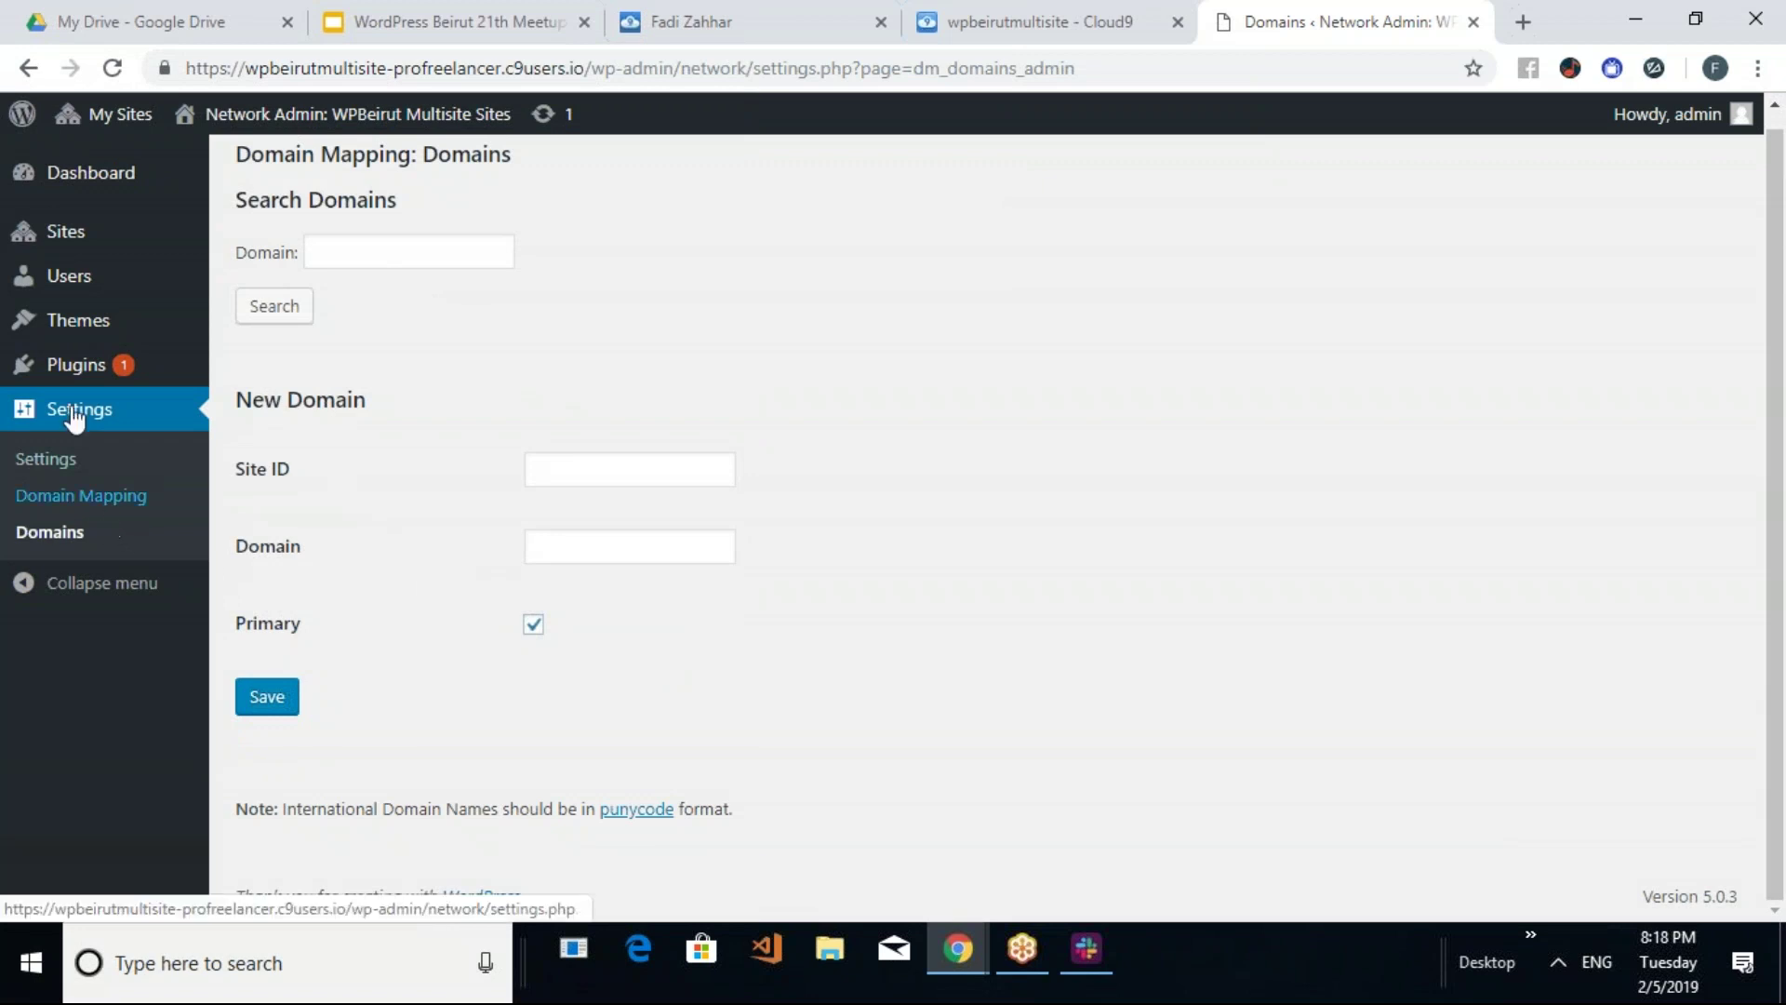
pyautogui.click(69, 325)
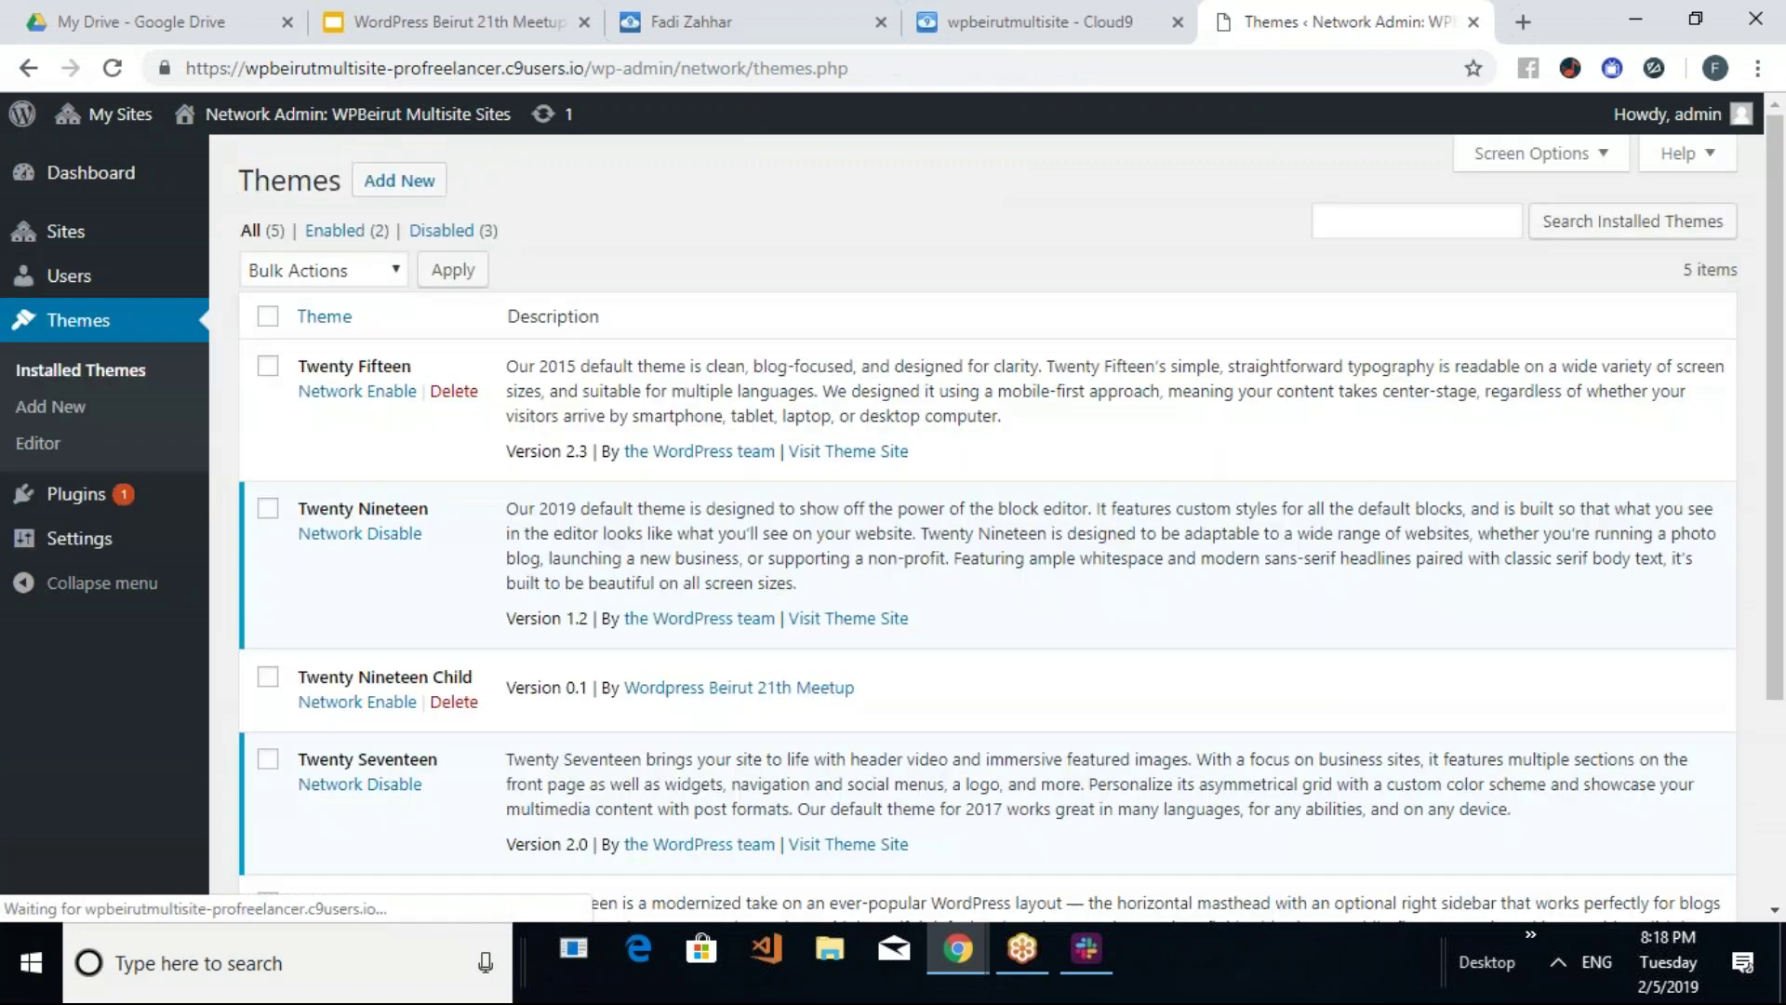
# Scroll the Themes list, then review the network's Users list and its three Sites
pyautogui.scroll(-3, 819, 456)
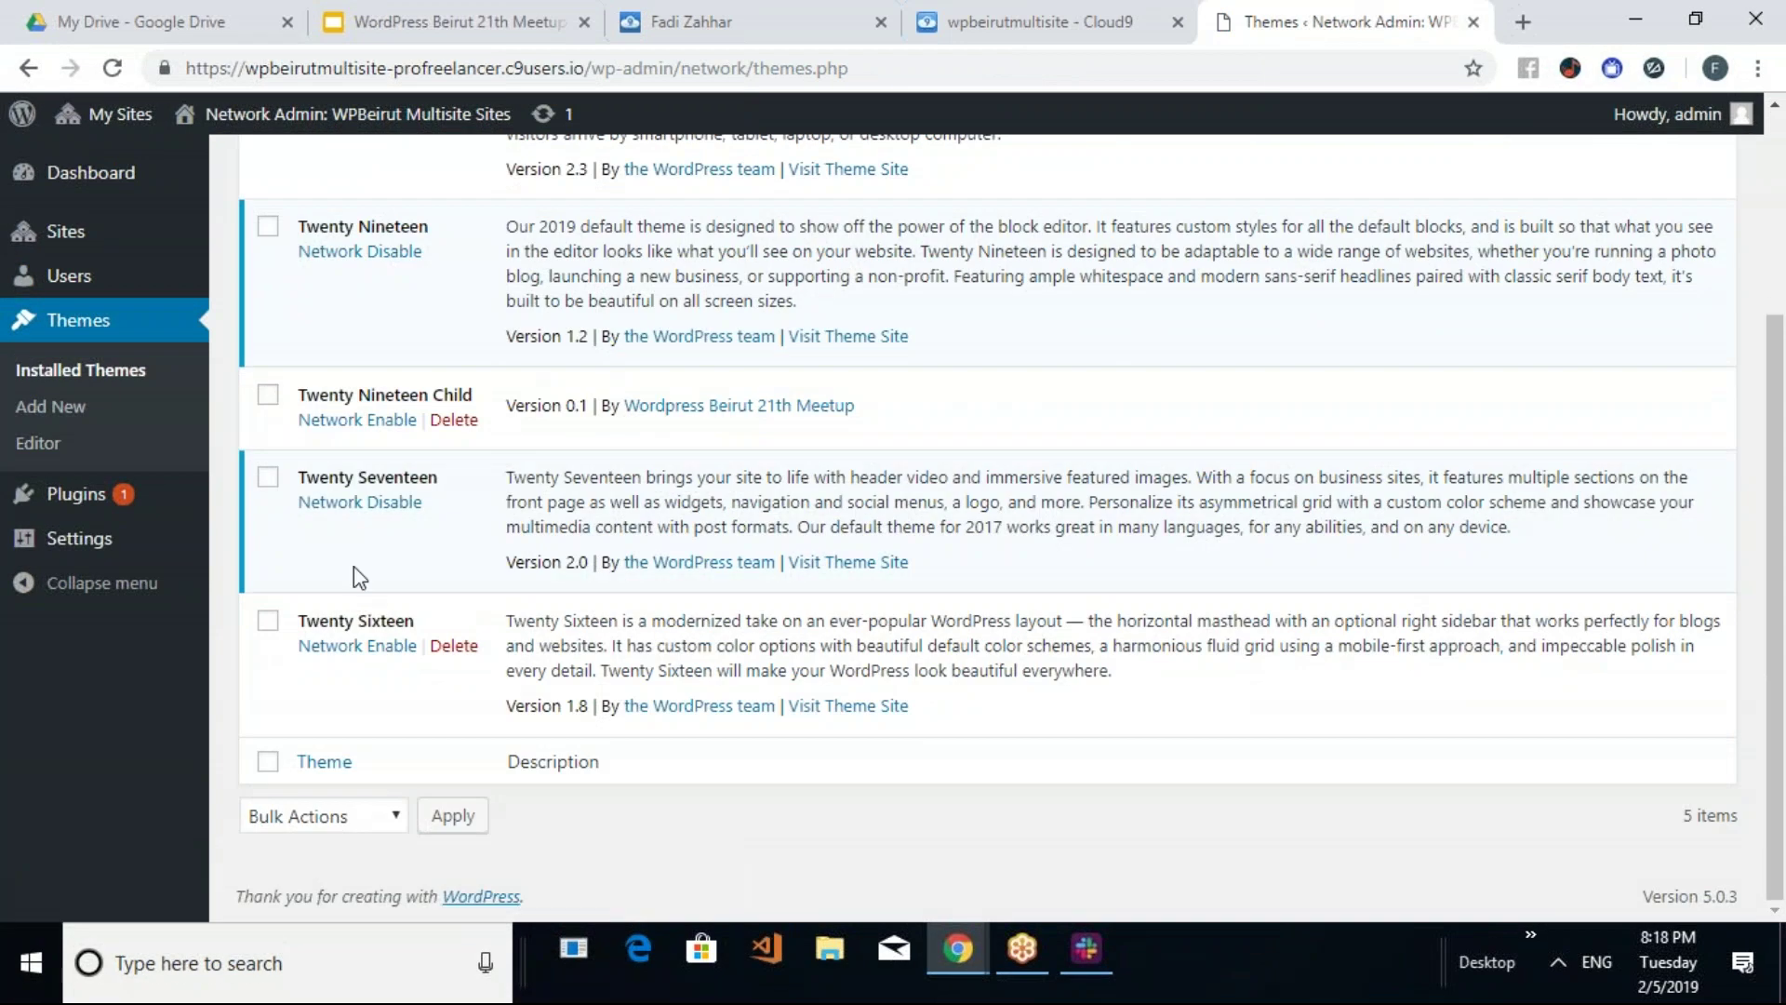
pyautogui.scroll(3, 326, 459)
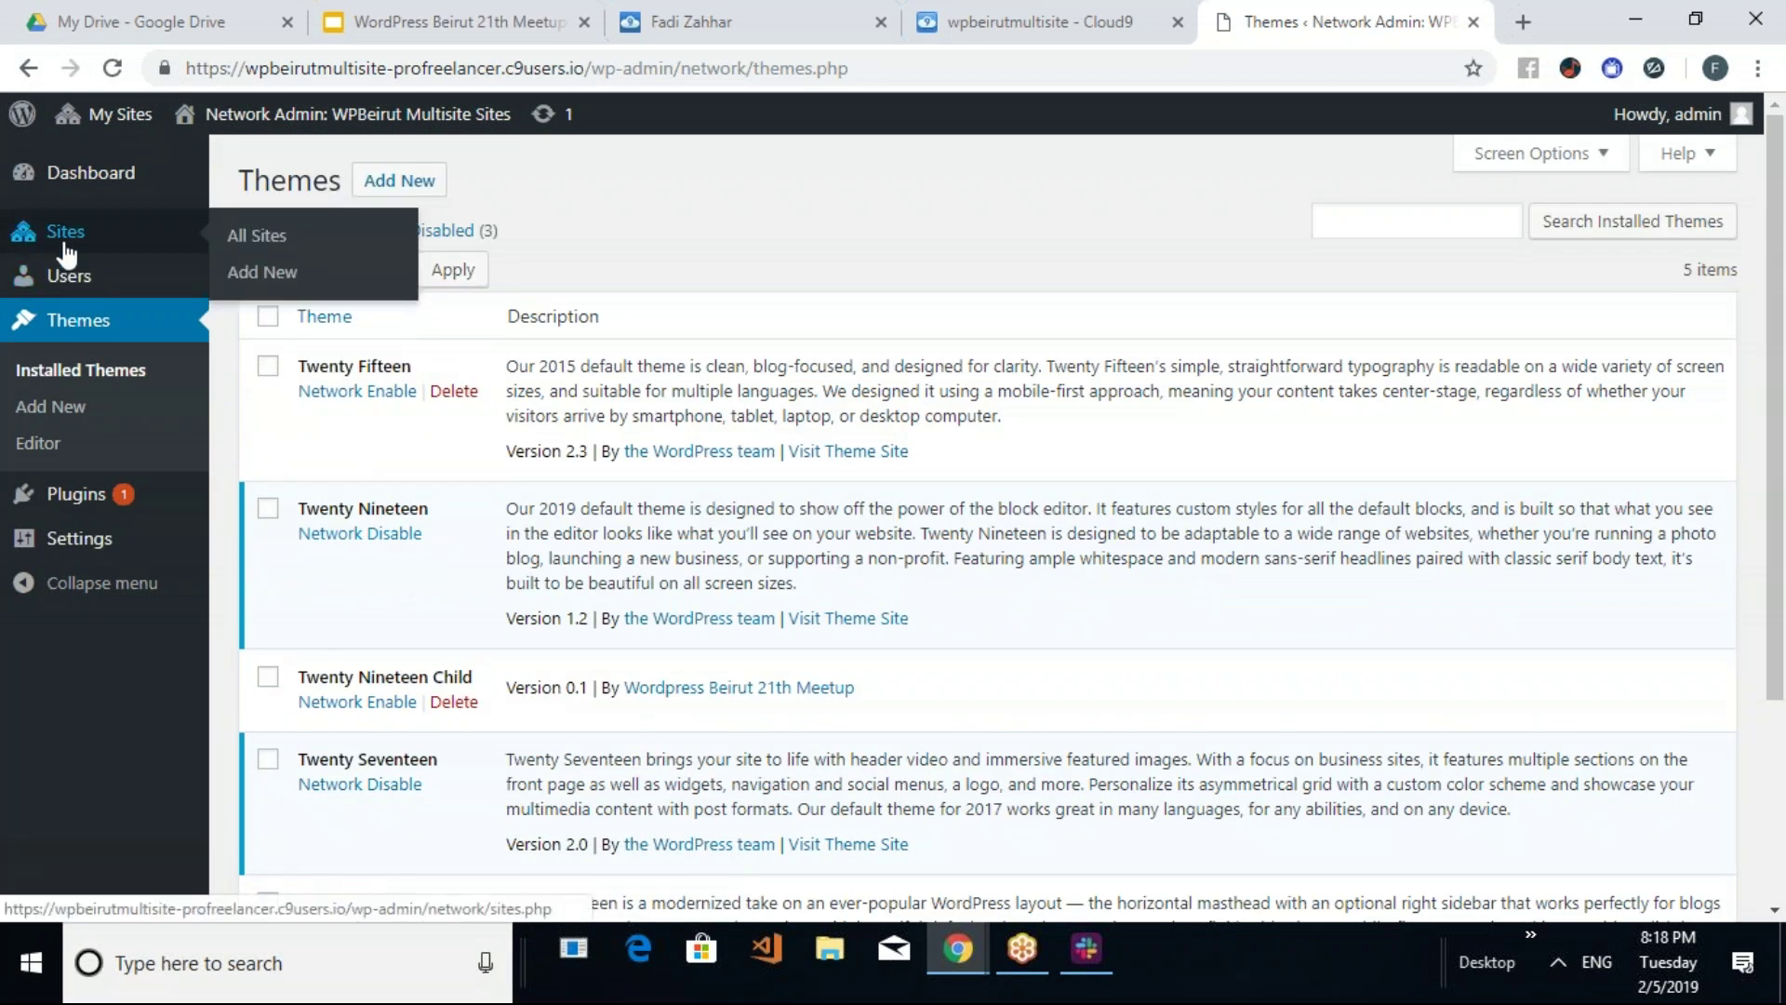
pyautogui.click(78, 284)
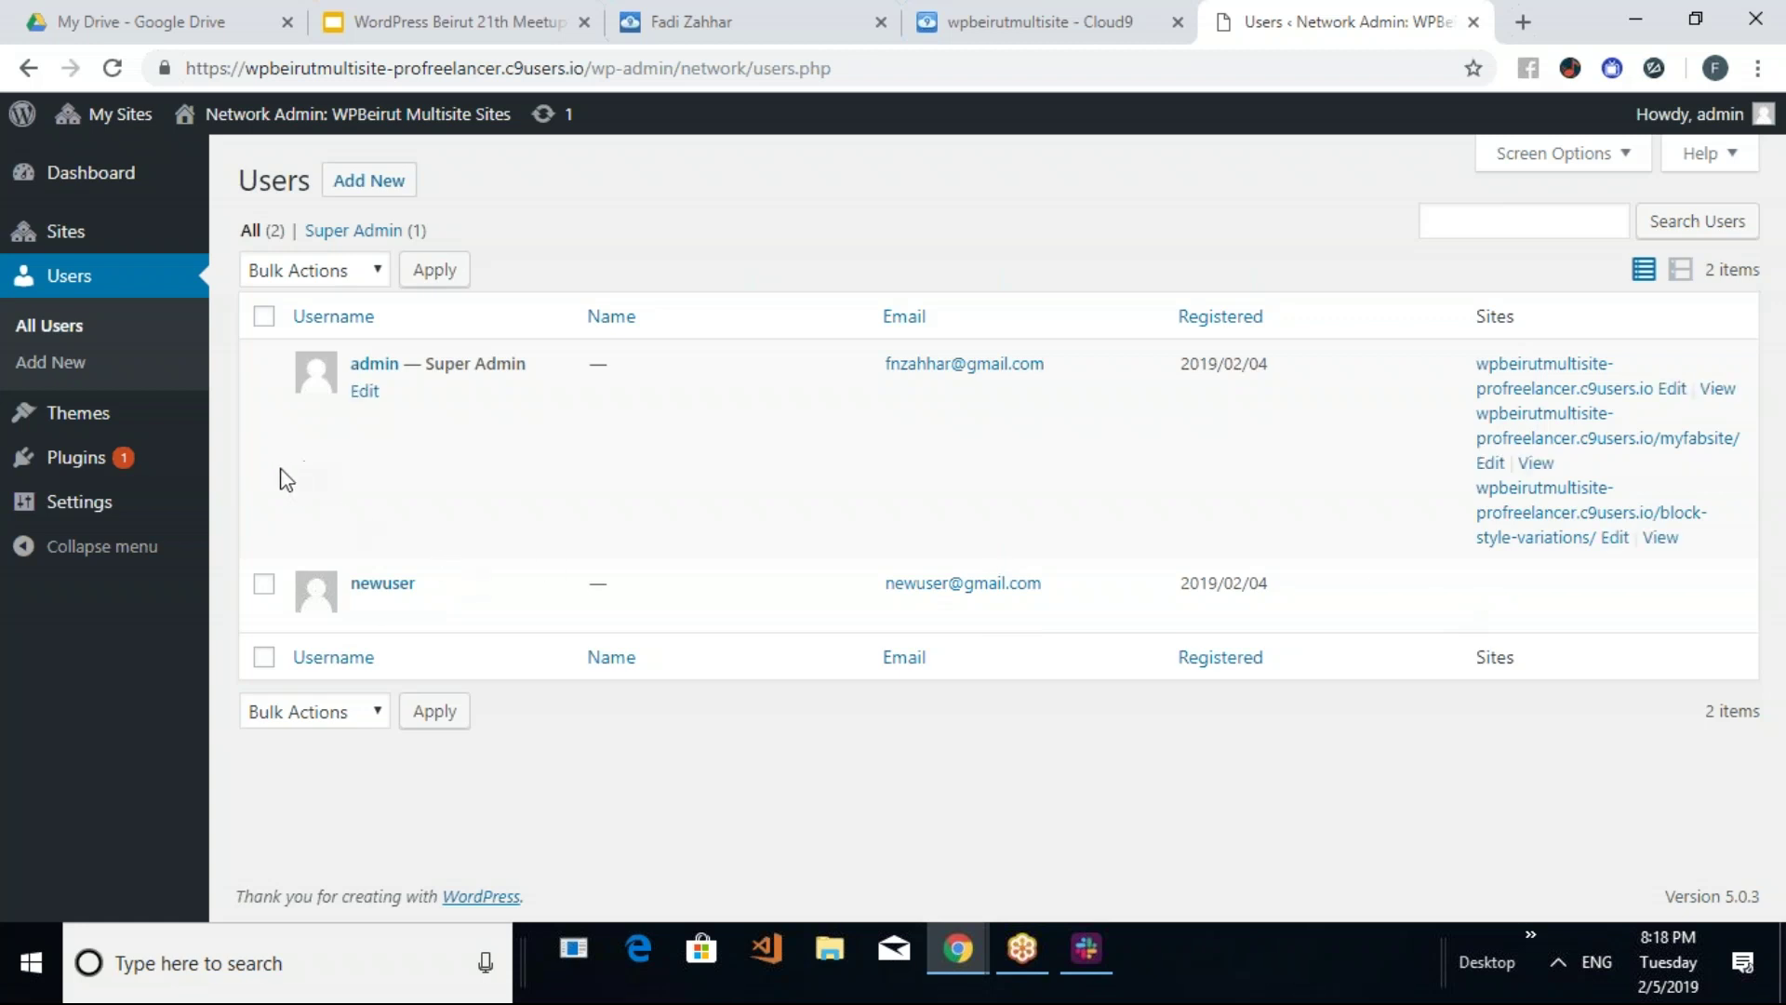
pyautogui.click(64, 237)
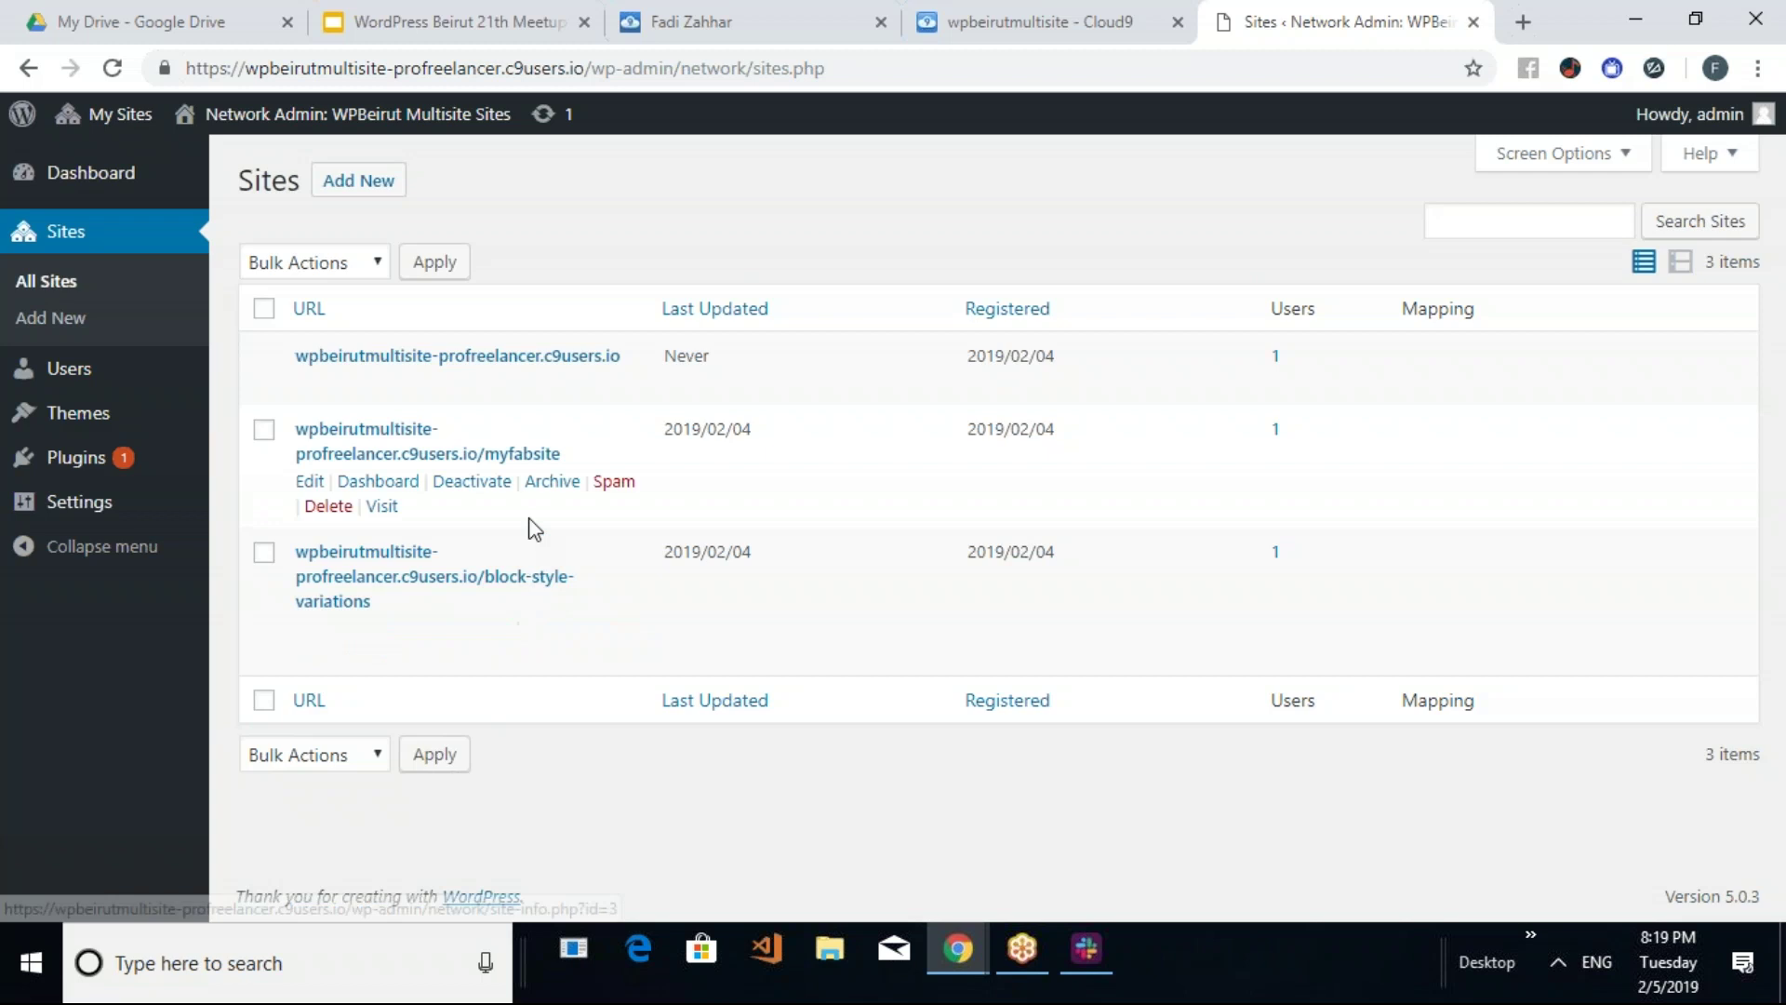
# Open the block style variations subsite's dashboard from My Sites
pyautogui.moveTo(109, 121)
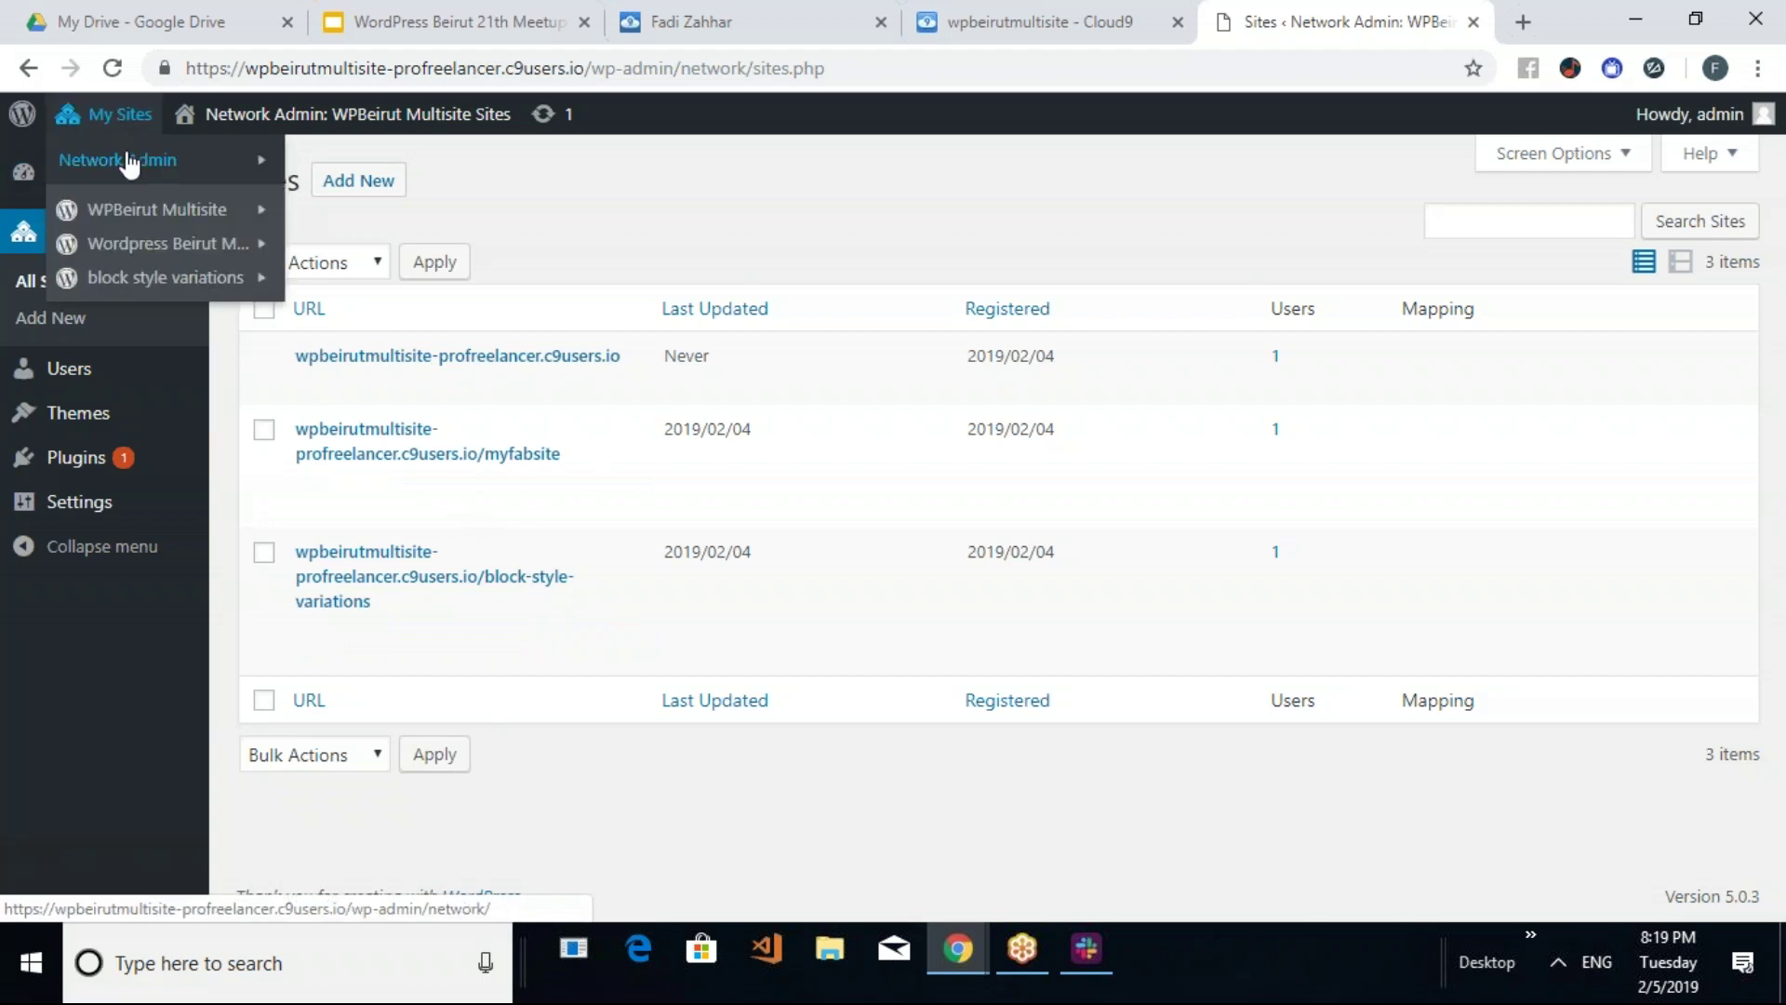
pyautogui.moveTo(130, 165)
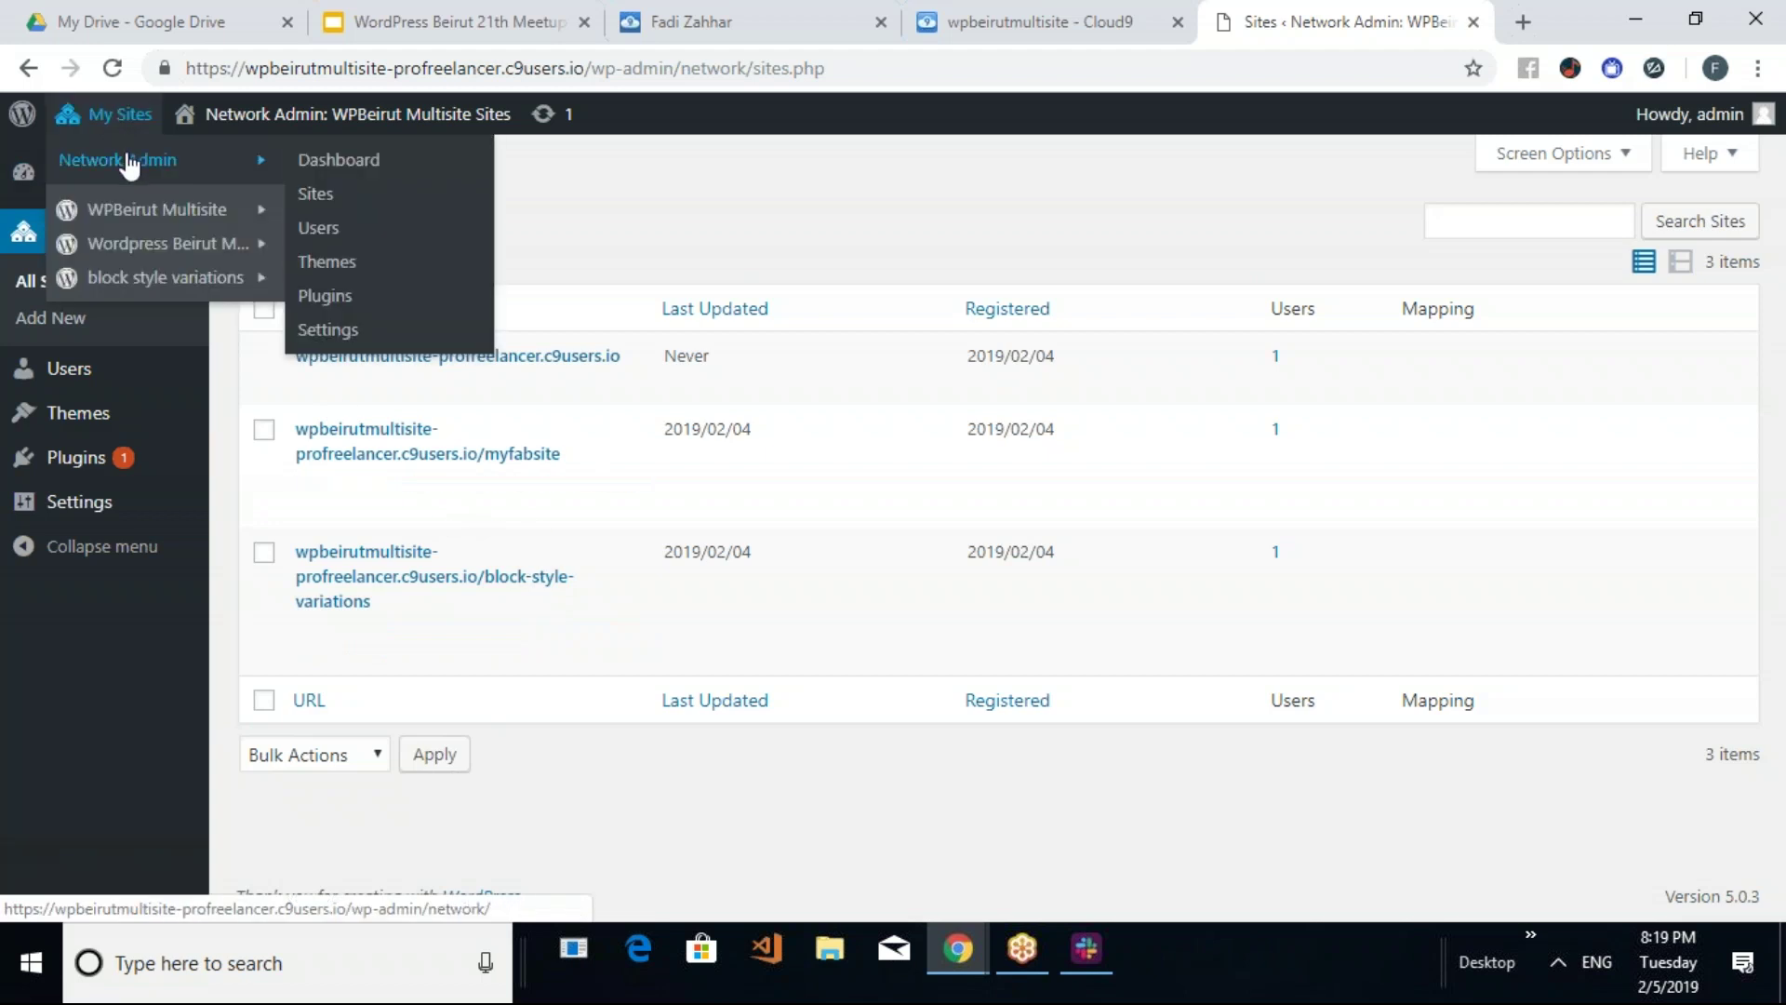
pyautogui.click(144, 286)
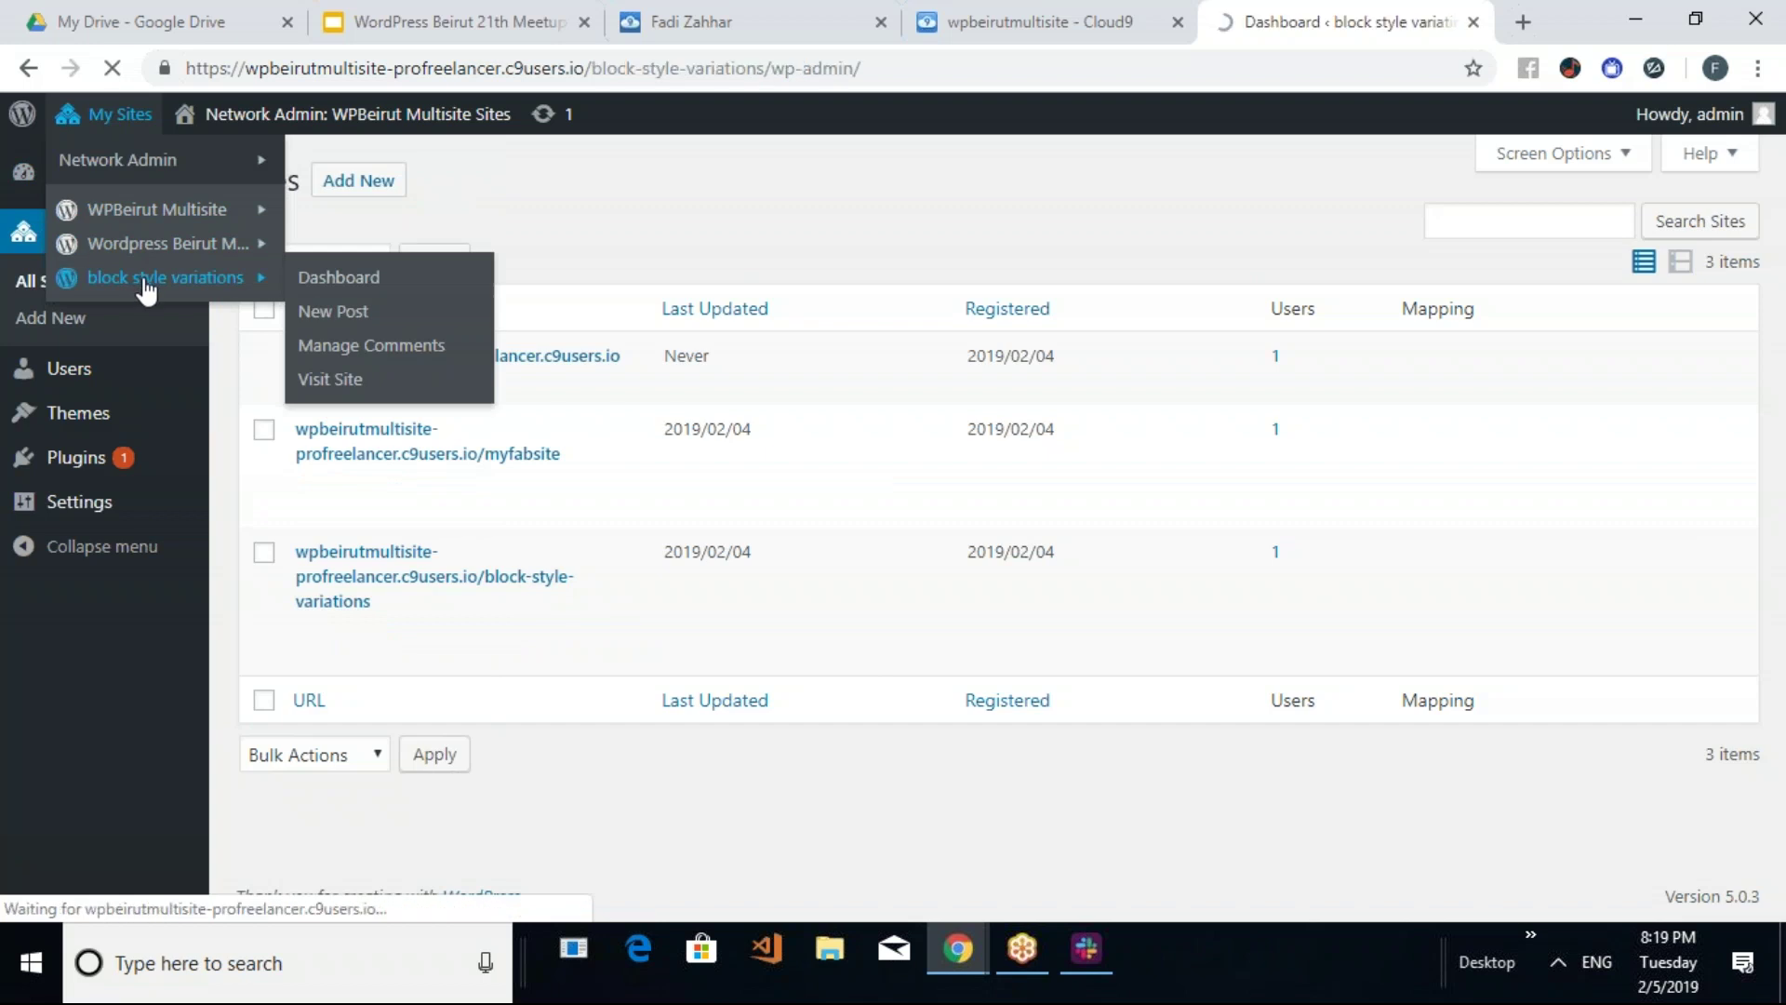
# Check the subsite's installed plugins and its available themes under Appearance
pyautogui.moveTo(78, 317)
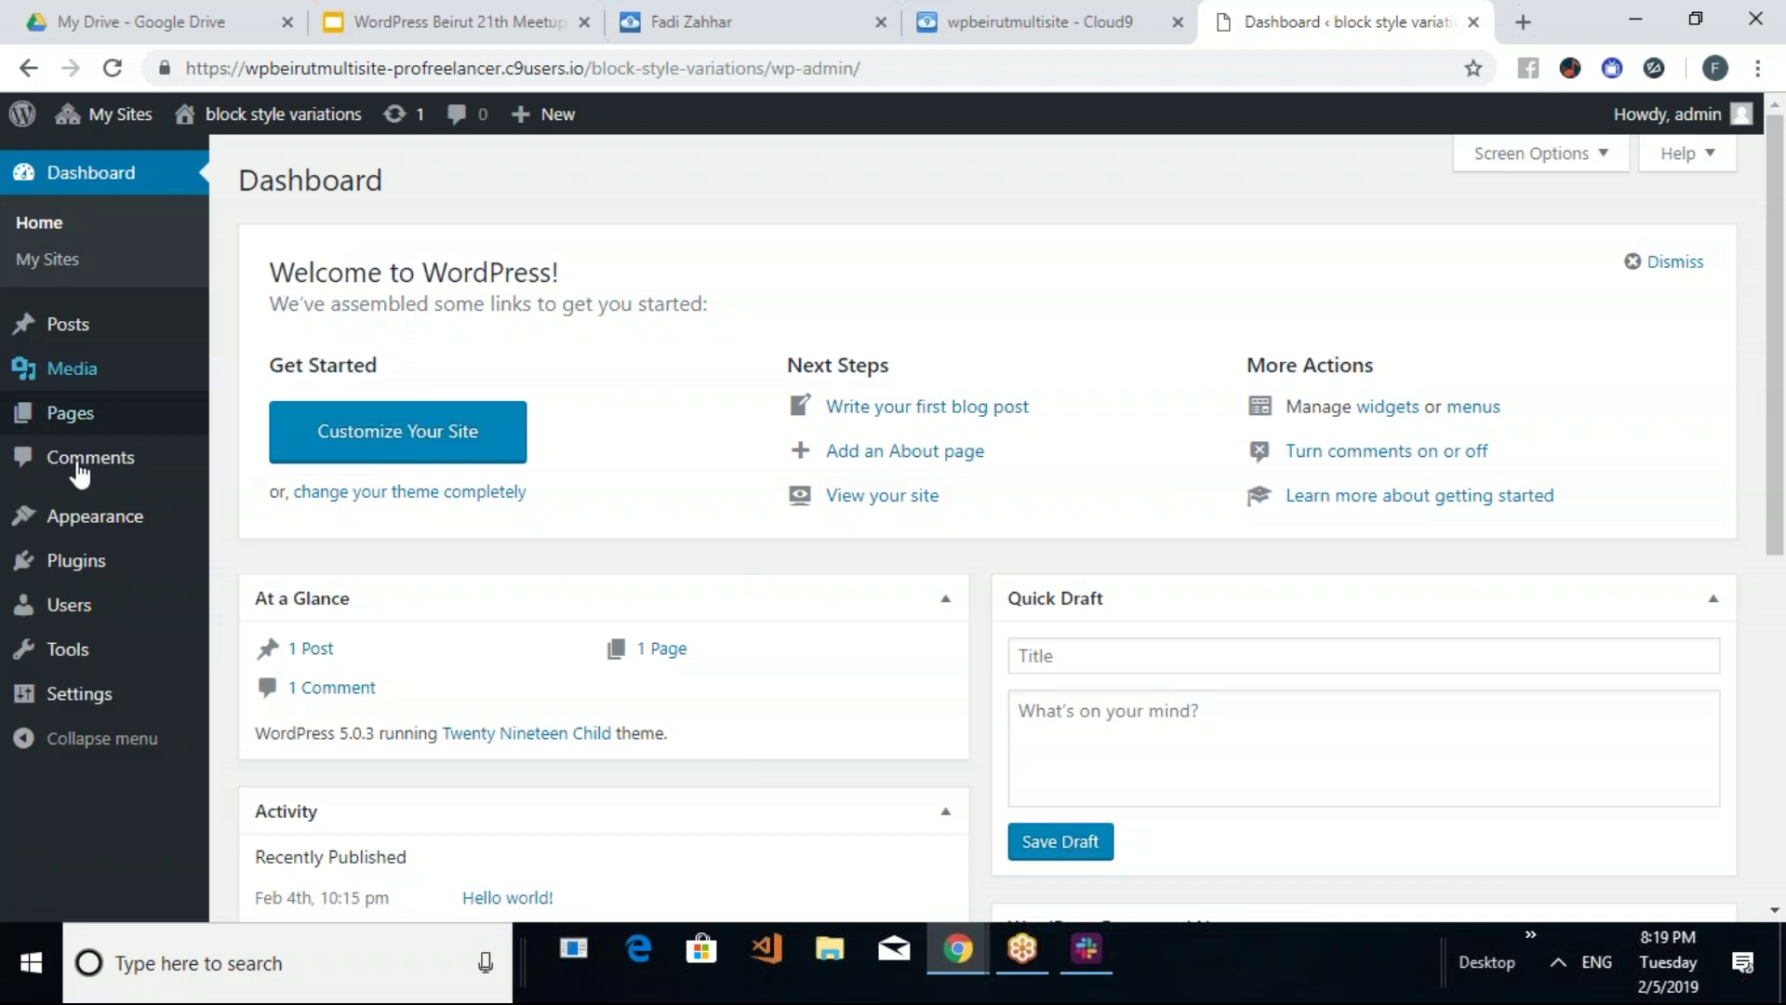
pyautogui.click(82, 561)
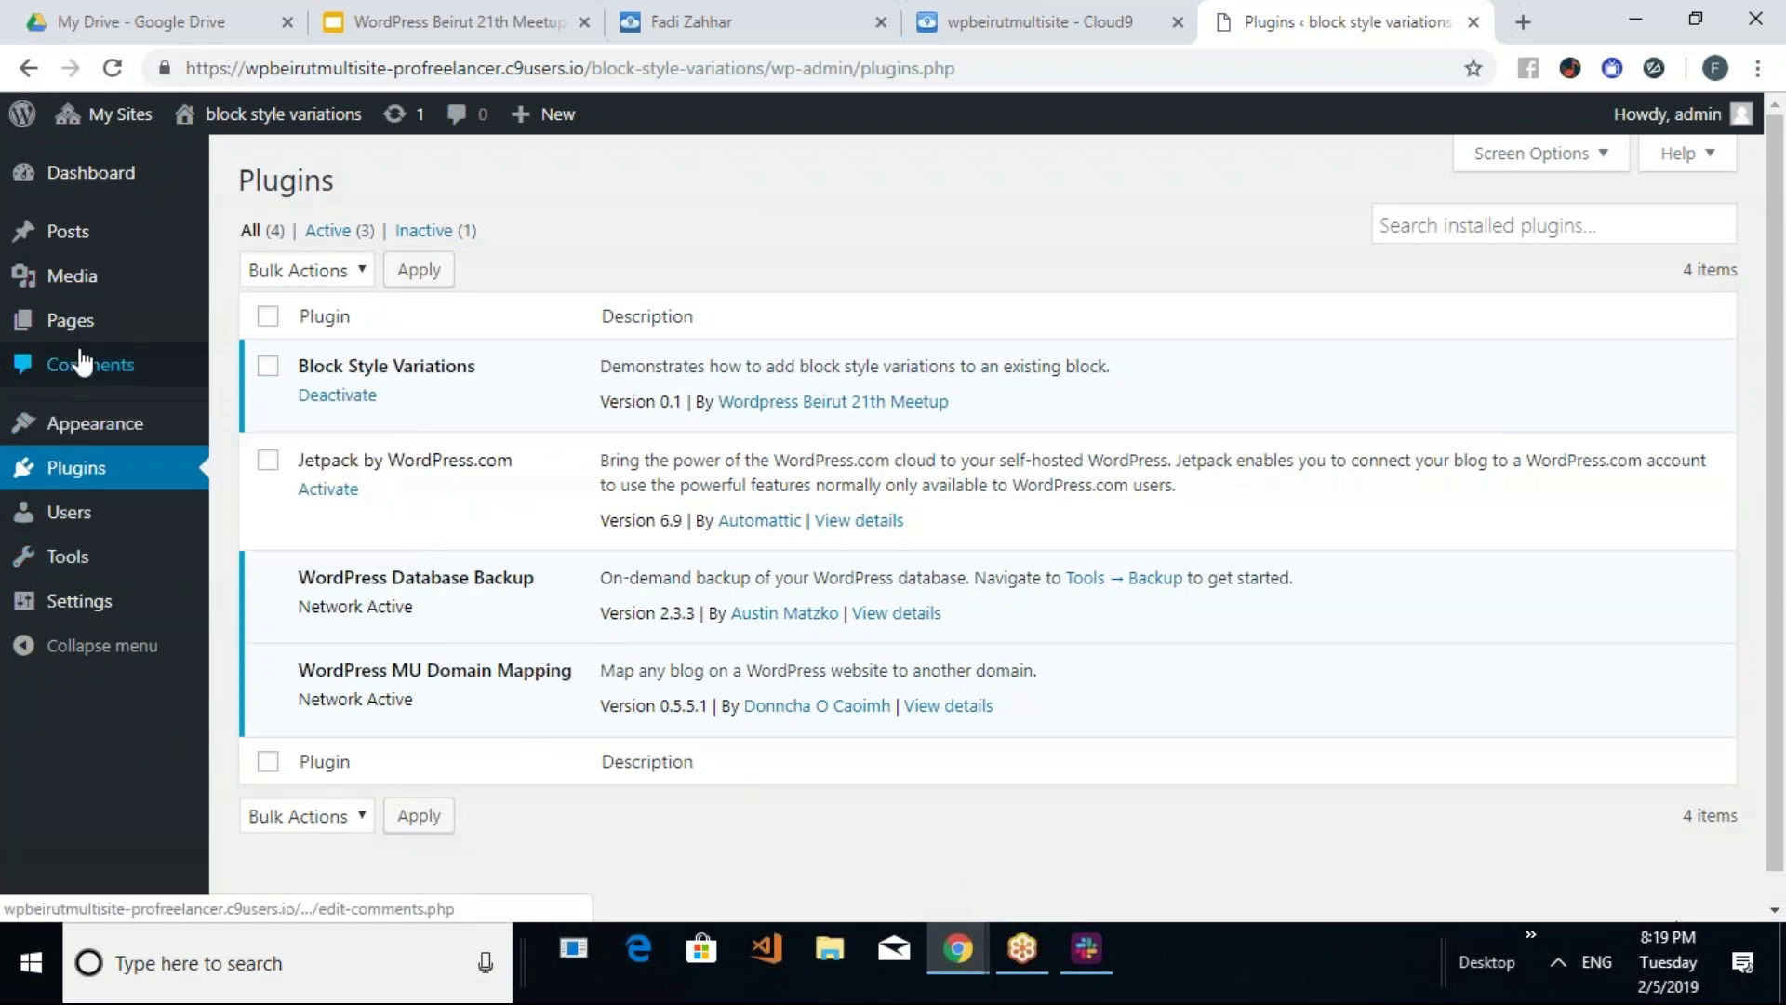
pyautogui.moveTo(76, 569)
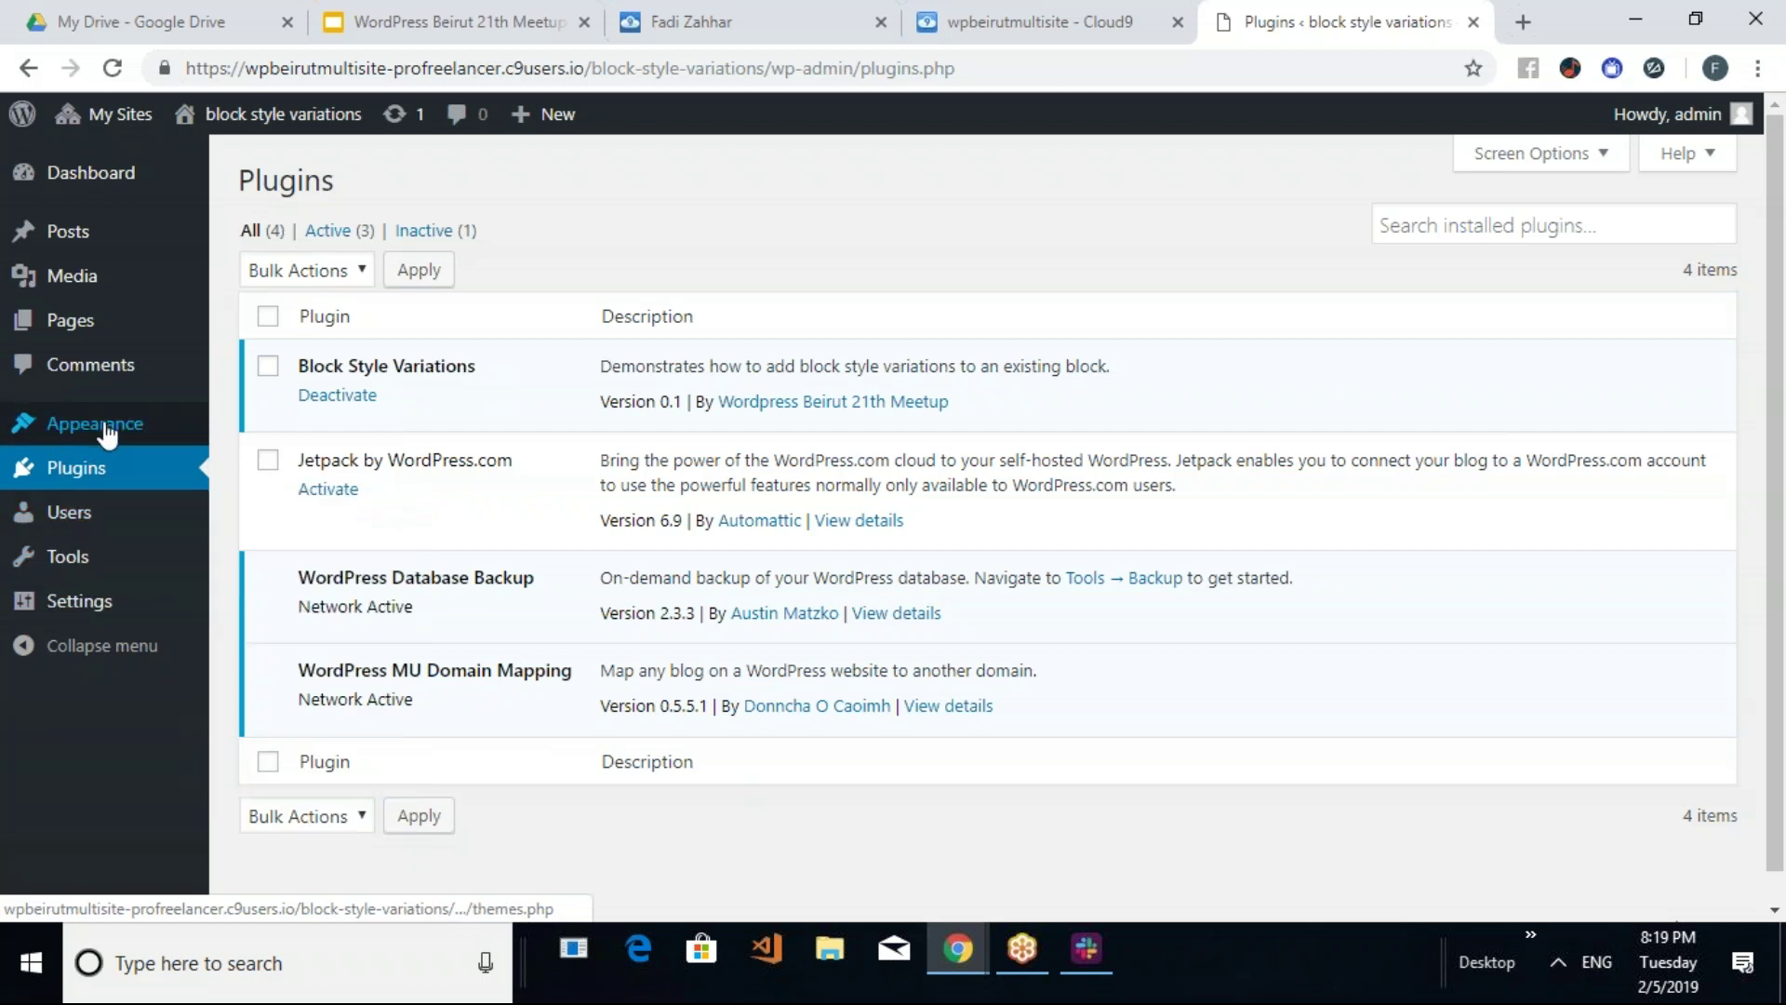
pyautogui.moveTo(102, 424)
pyautogui.click(350, 437)
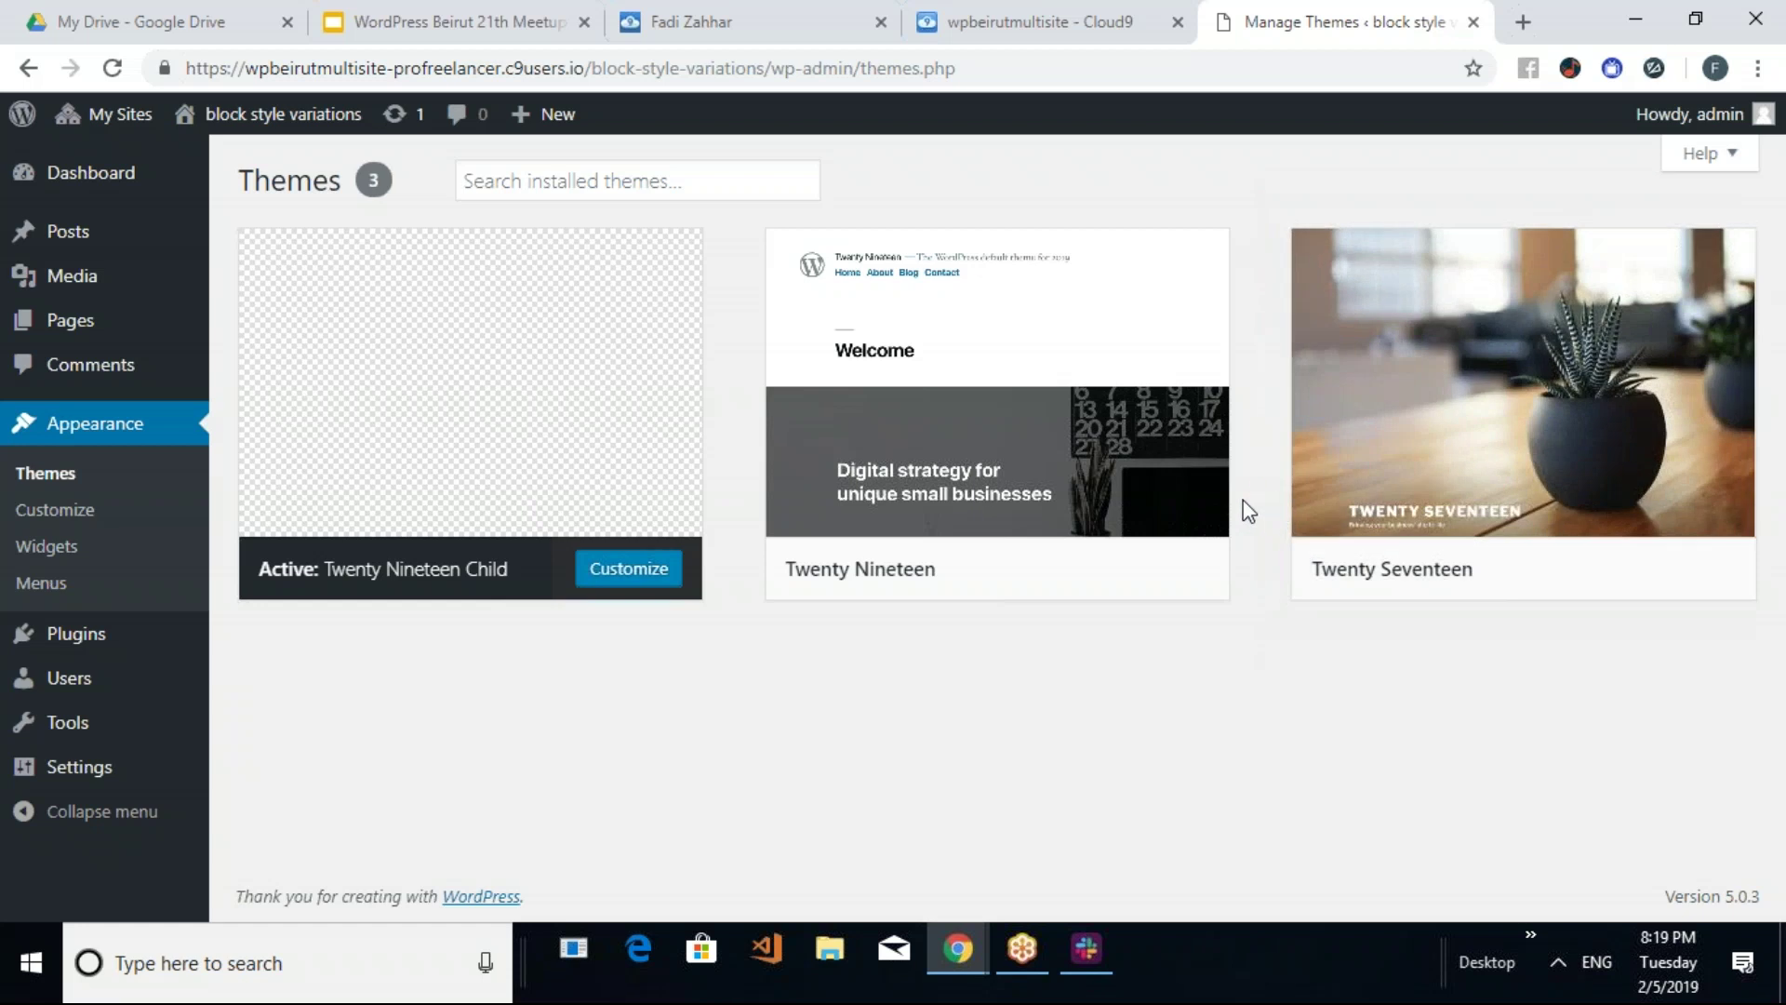
# Show the subsite's Pages list with its one published Sample Page
pyautogui.moveTo(1181, 494)
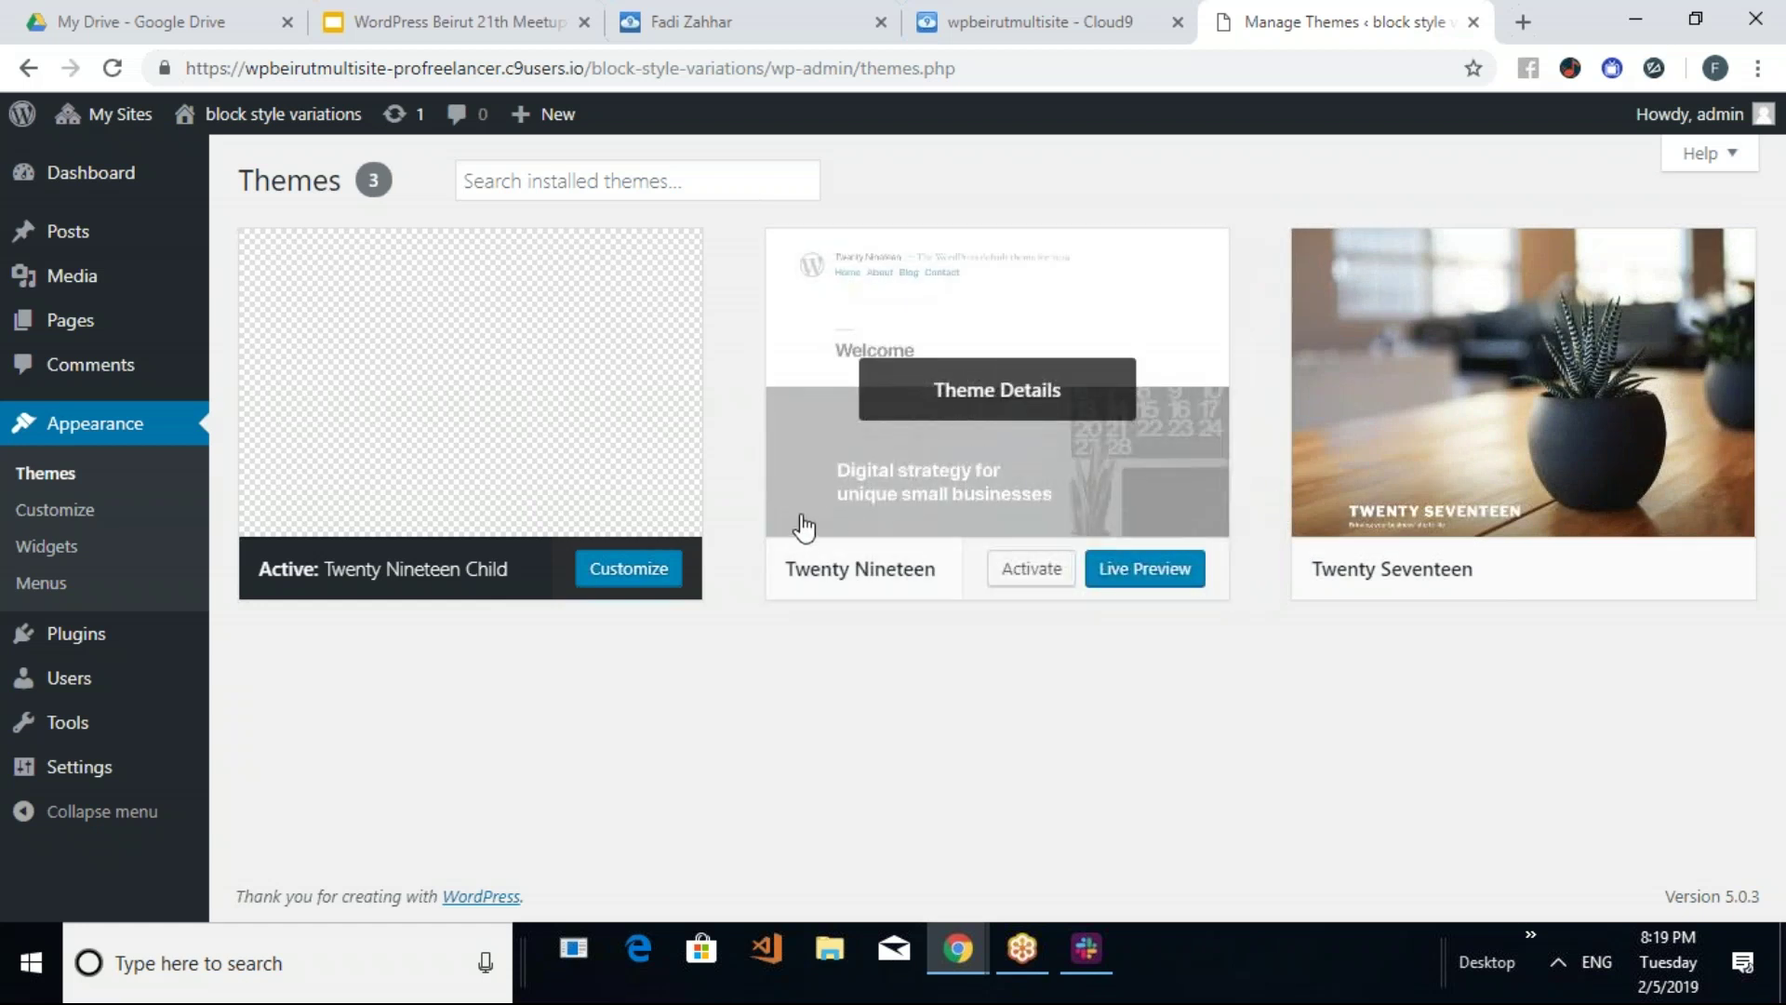
pyautogui.moveTo(287, 445)
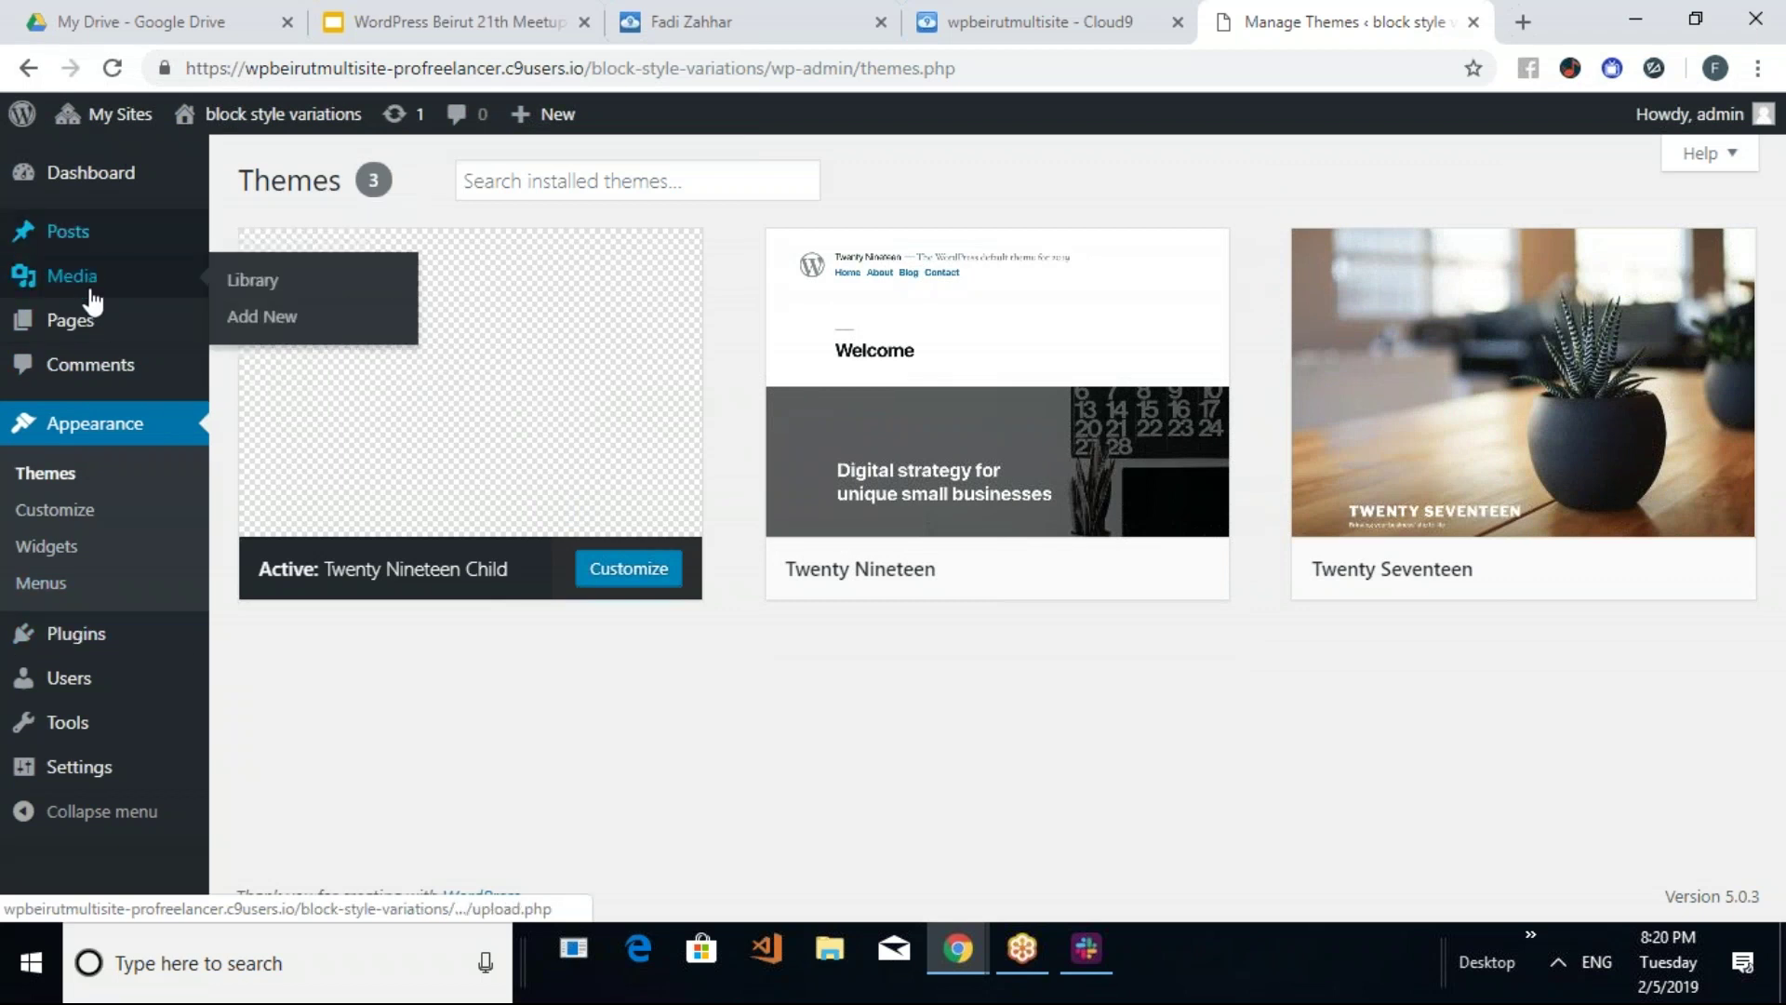
pyautogui.click(80, 324)
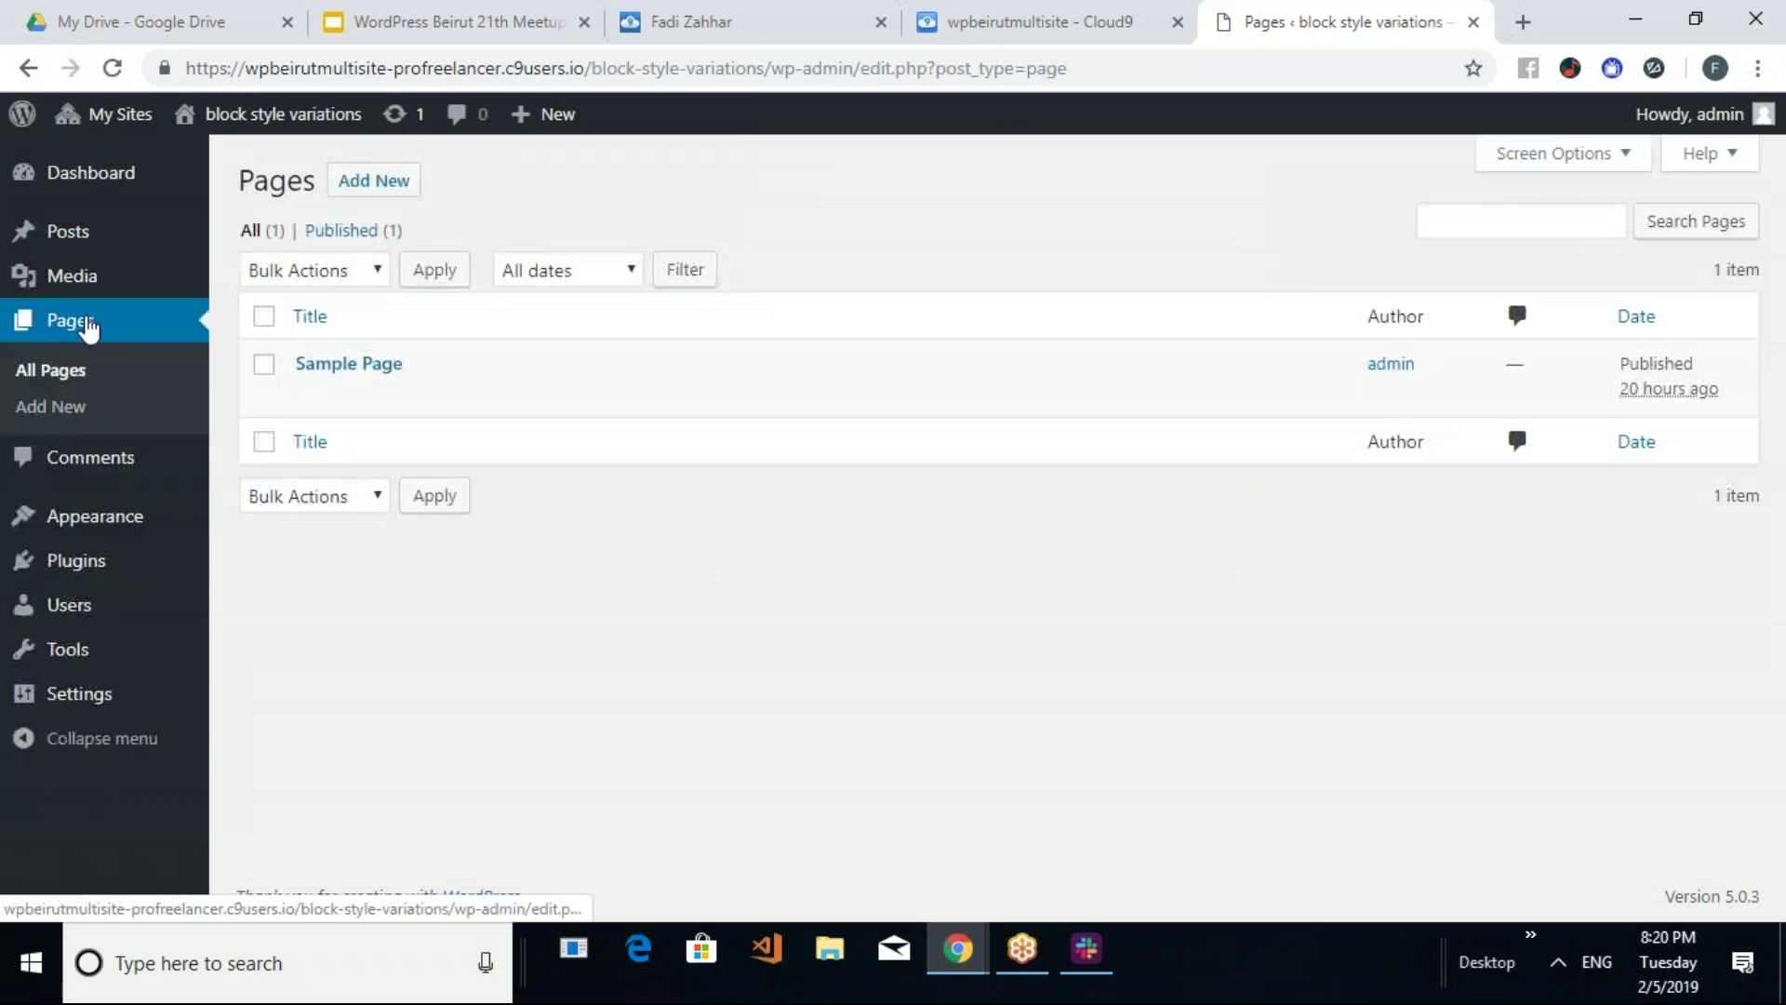
pyautogui.moveTo(153, 118)
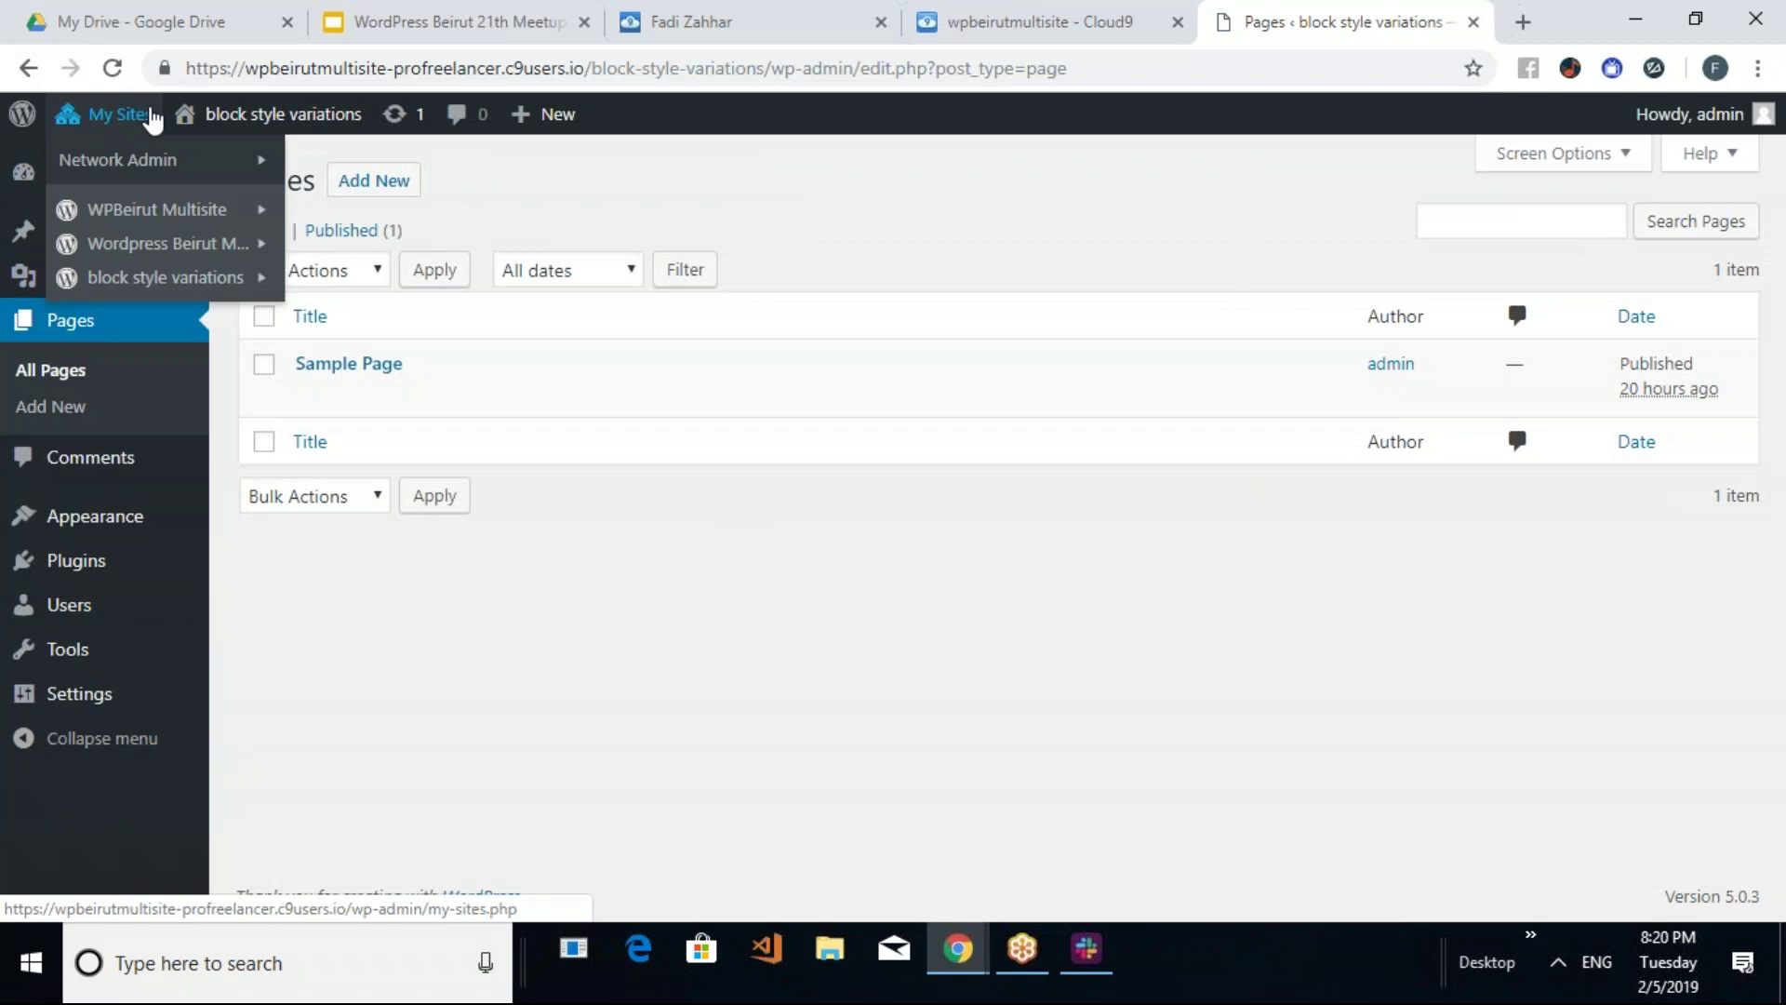